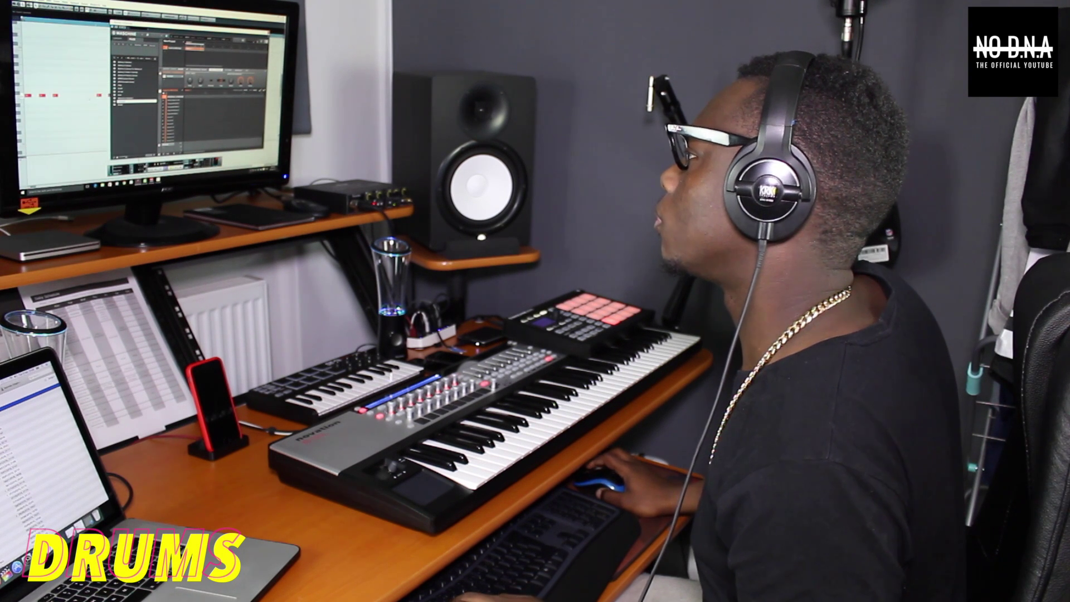
pyautogui.rightClick(63, 52)
pyautogui.moveTo(80, 125)
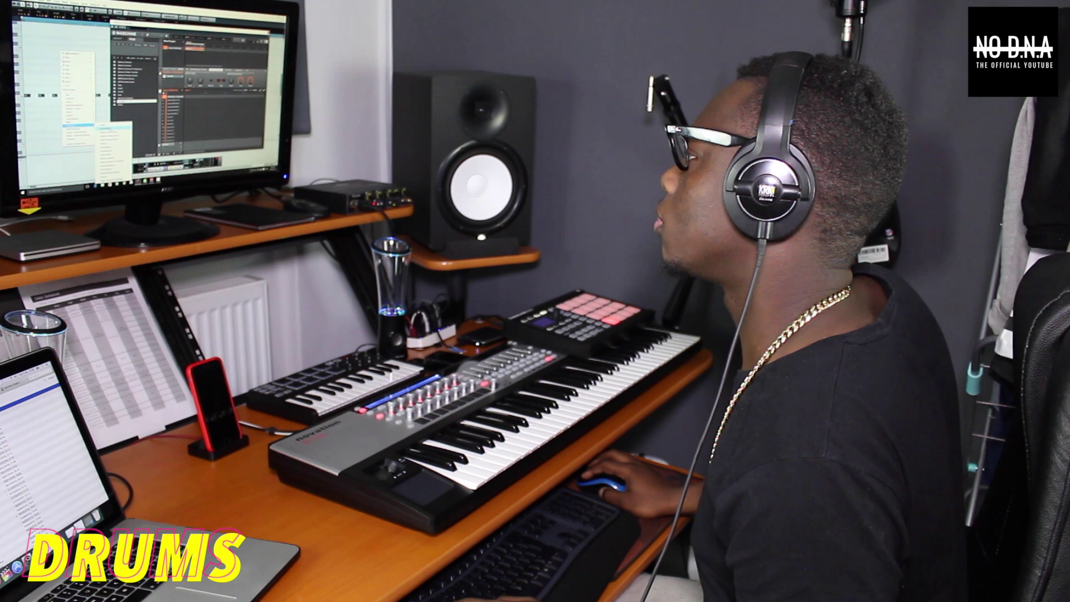
pyautogui.click(111, 128)
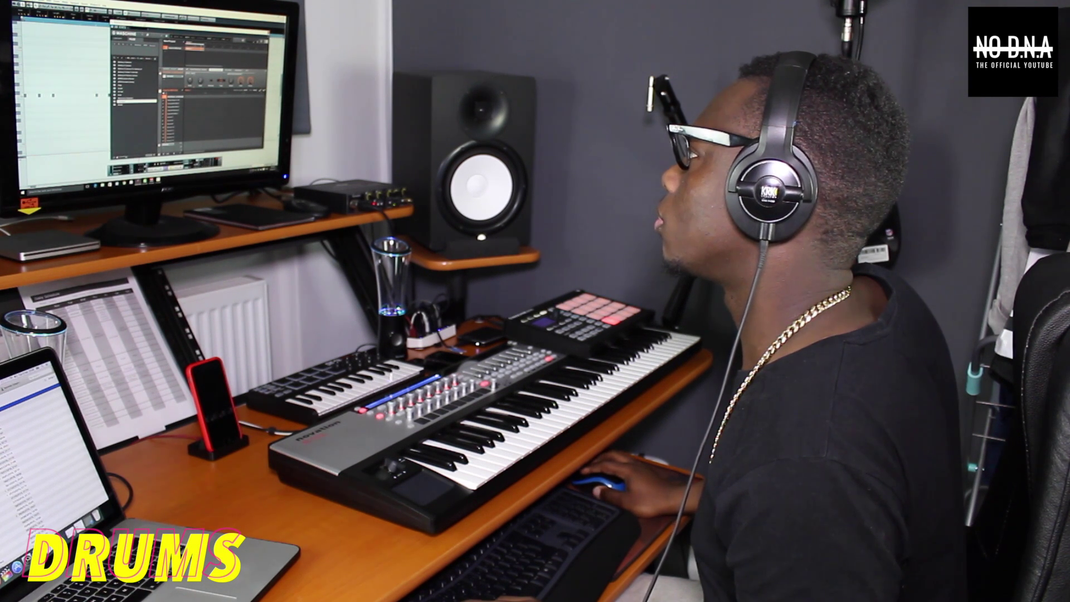
pyautogui.moveTo(168, 25); pyautogui.dragTo(244, 66)
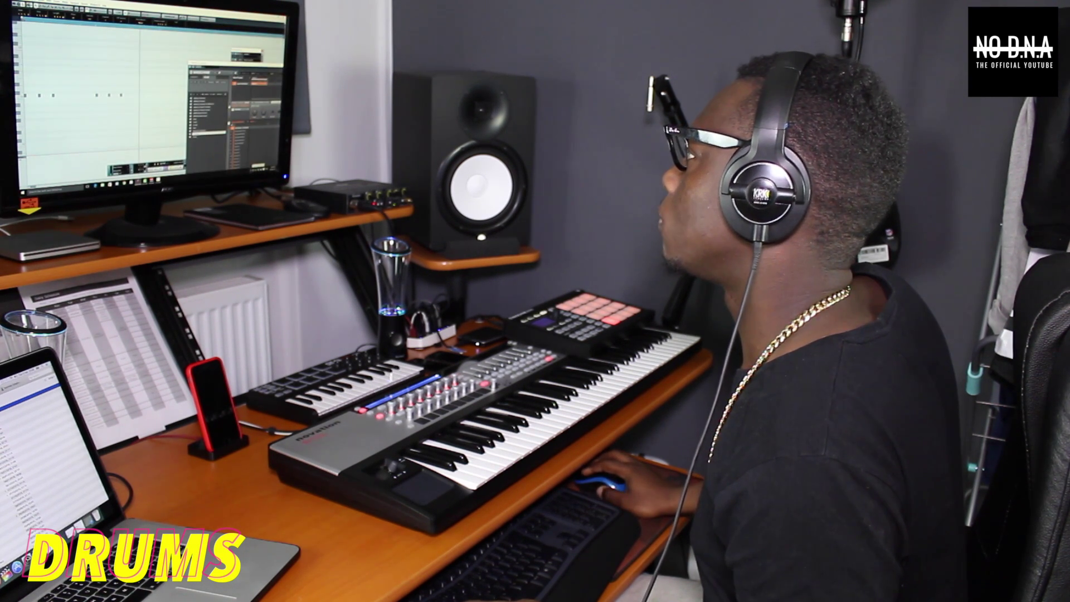
pyautogui.click(282, 18)
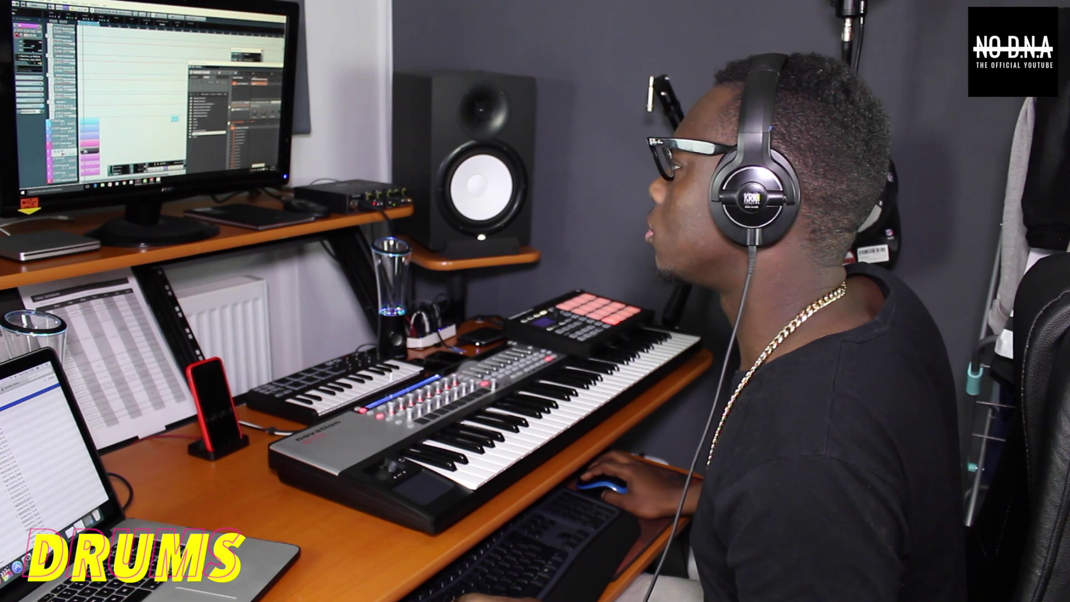
pyautogui.press('Delete')
pyautogui.click(178, 17)
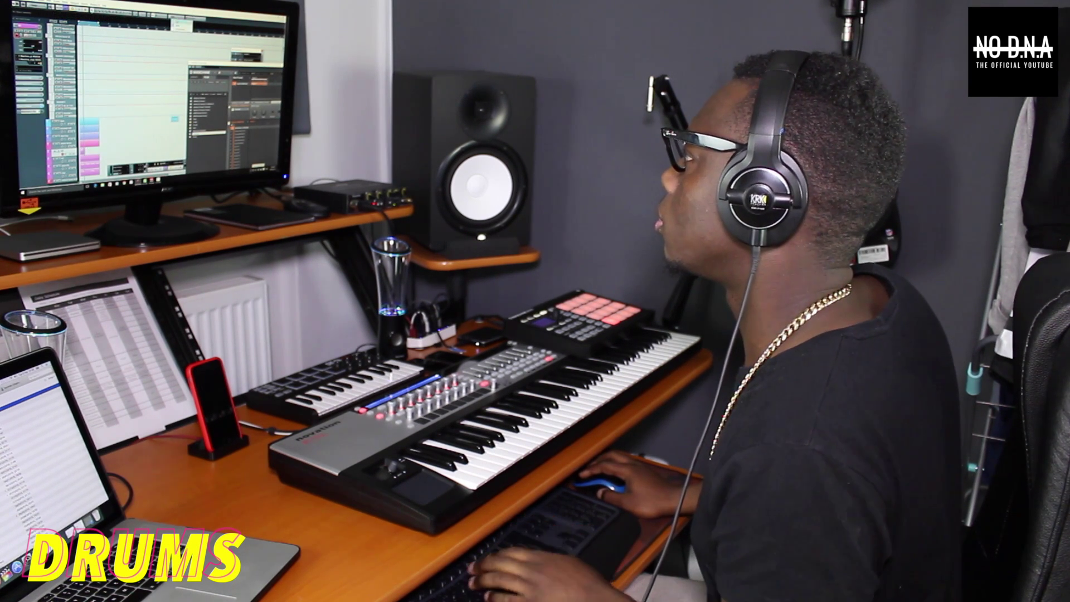
pyautogui.click(179, 26)
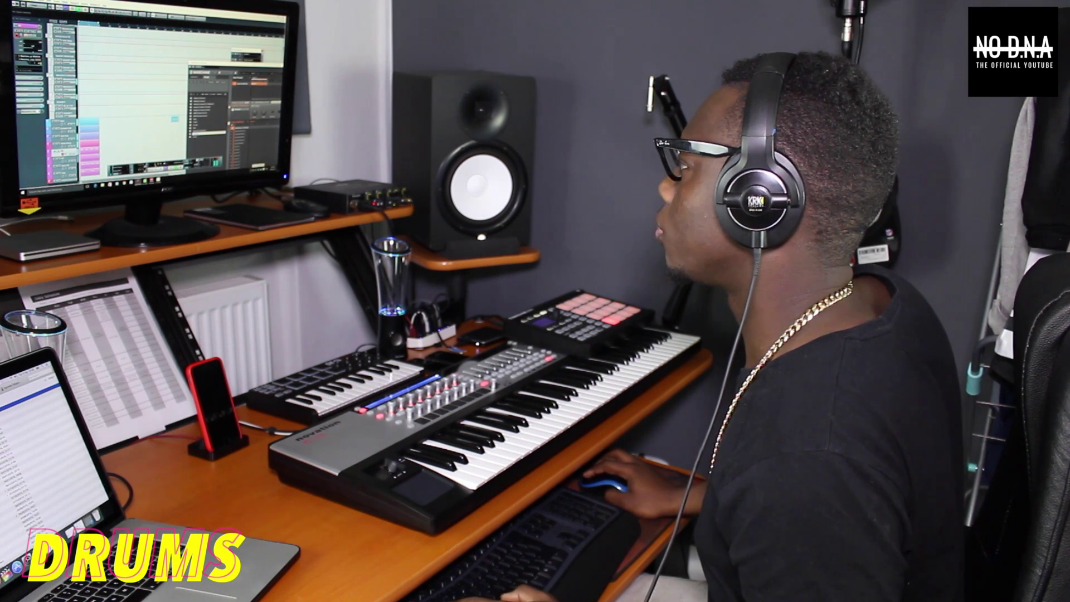
pyautogui.moveTo(258, 67); pyautogui.dragTo(162, 28)
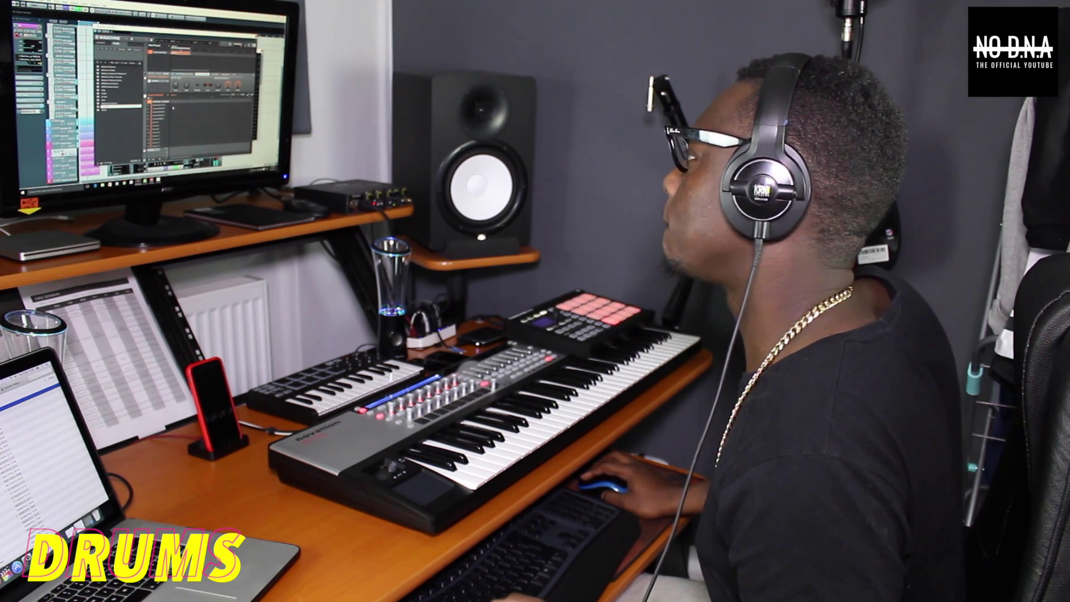
pyautogui.moveTo(172, 36); pyautogui.dragTo(215, 40)
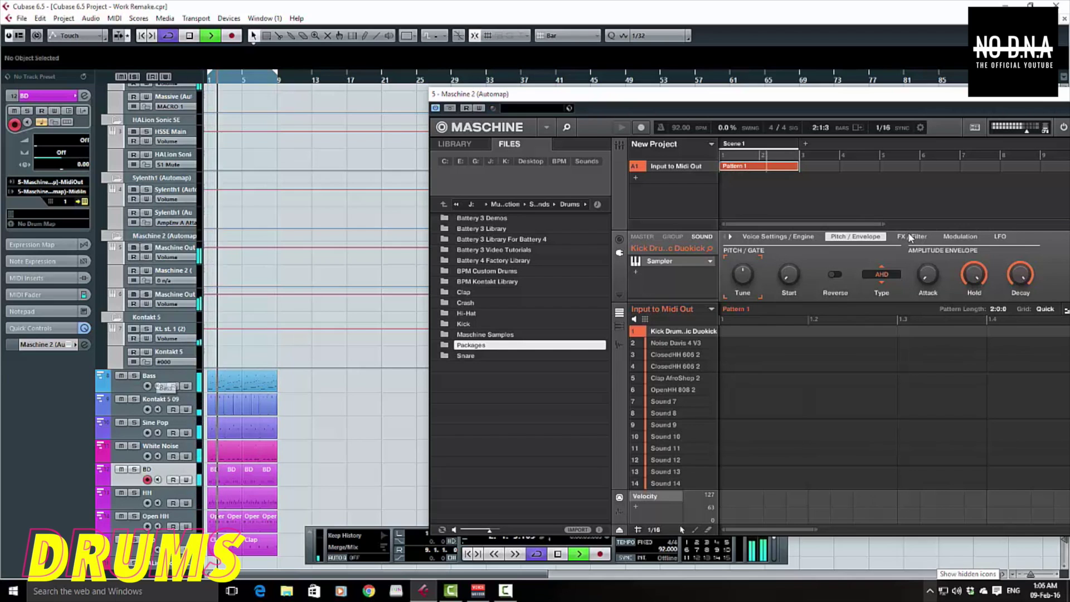
# Select the Bass track and check its instrument channel settings, then close them and stop playback.
pyautogui.click(167, 383)
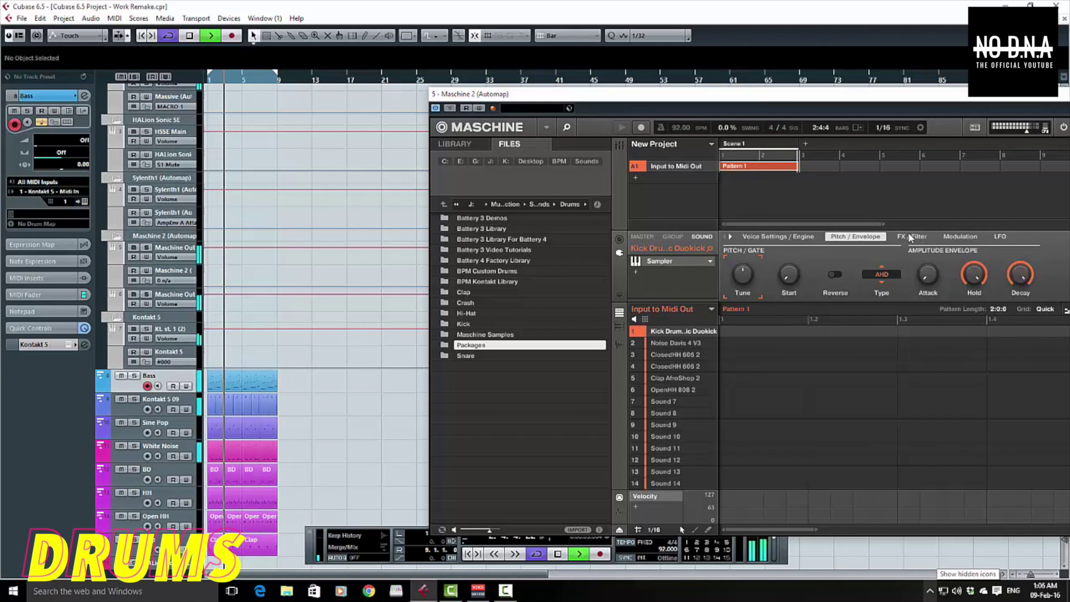
pyautogui.click(85, 96)
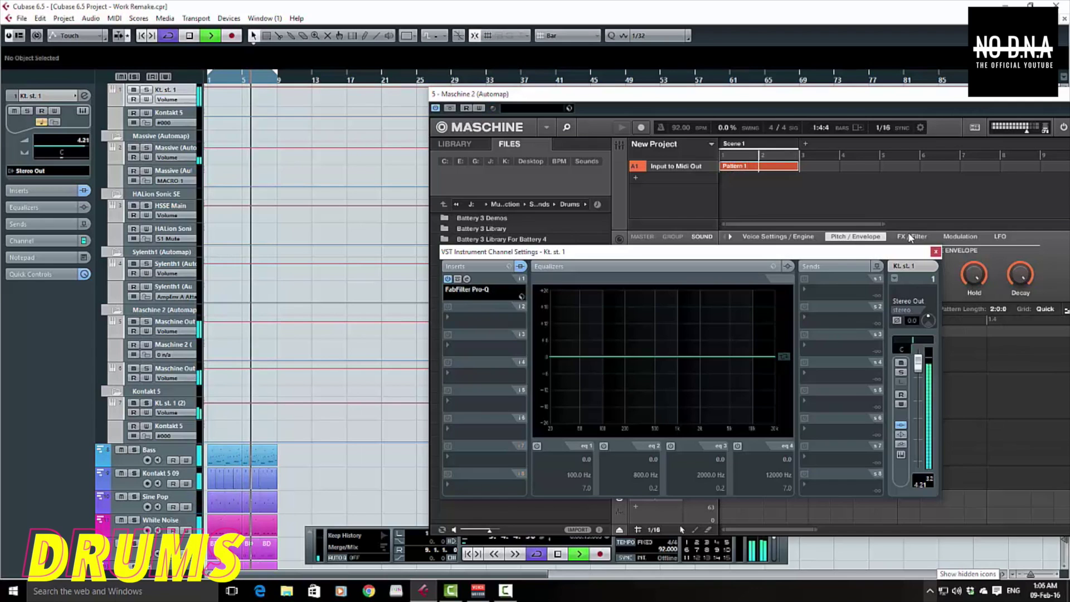
pyautogui.click(936, 252)
pyautogui.scroll(-3, 910, 238)
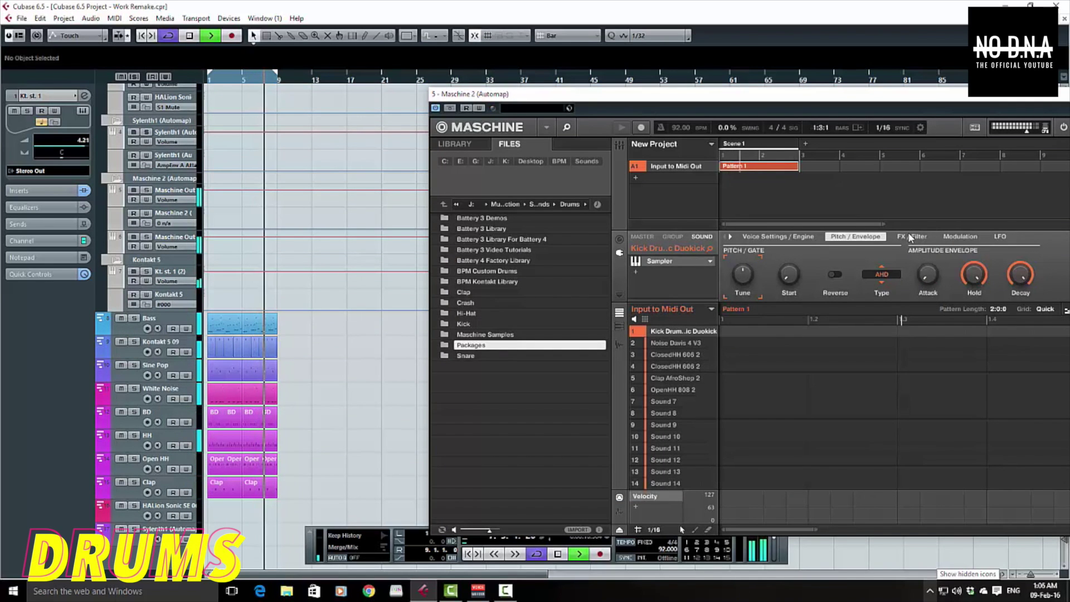
pyautogui.press('space')
# Open the mixer and lower the MaschineOut3 channel's level to about -3.46 while the loop plays, then stop playback.
pyautogui.rightClick(679, 330)
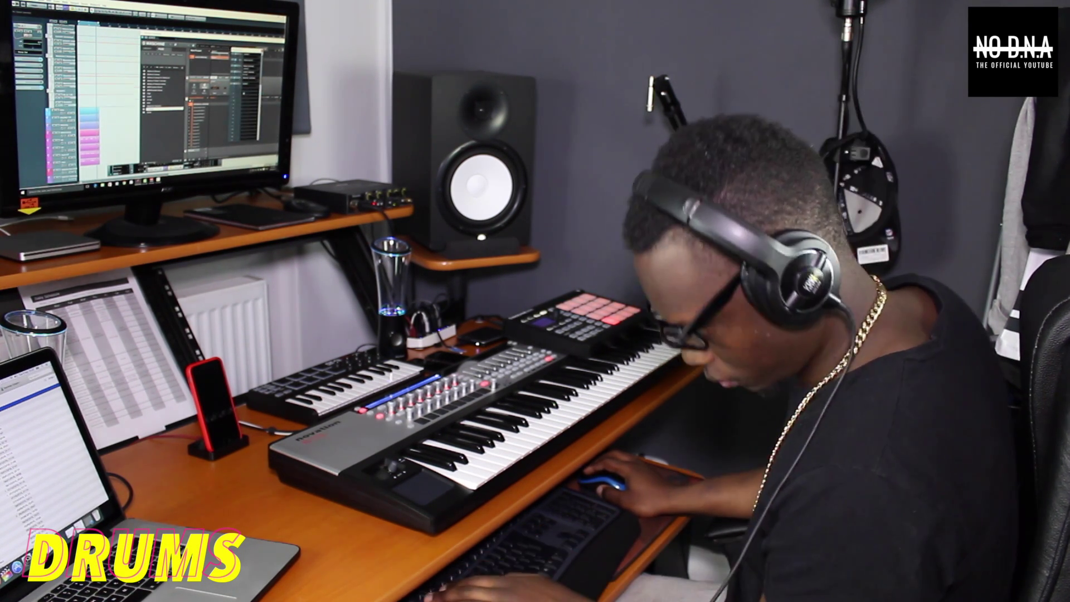
pyautogui.press('F3')
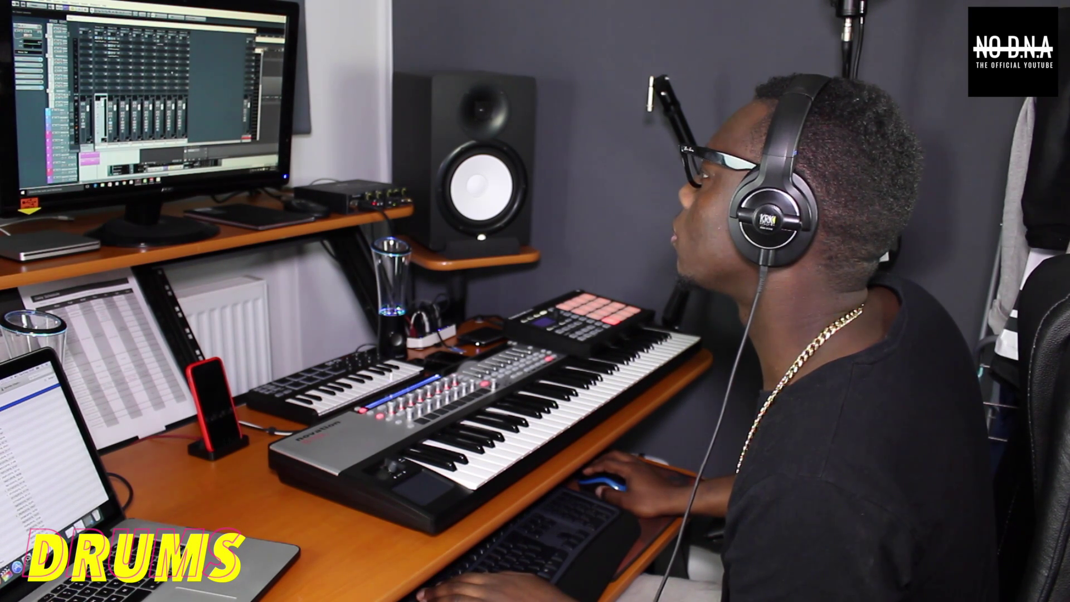
pyautogui.click(173, 47)
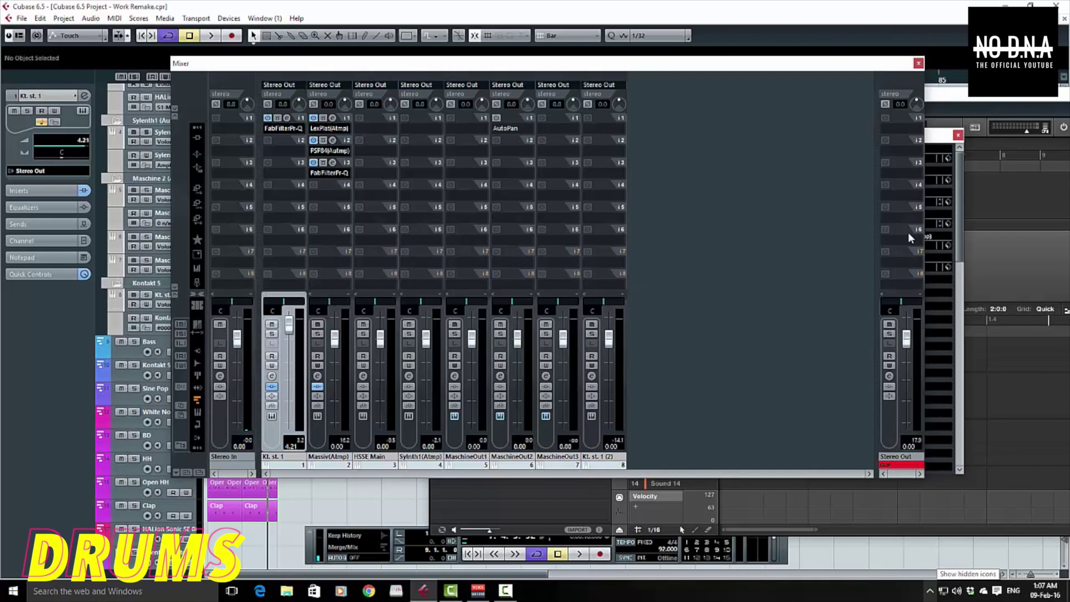
pyautogui.press('space')
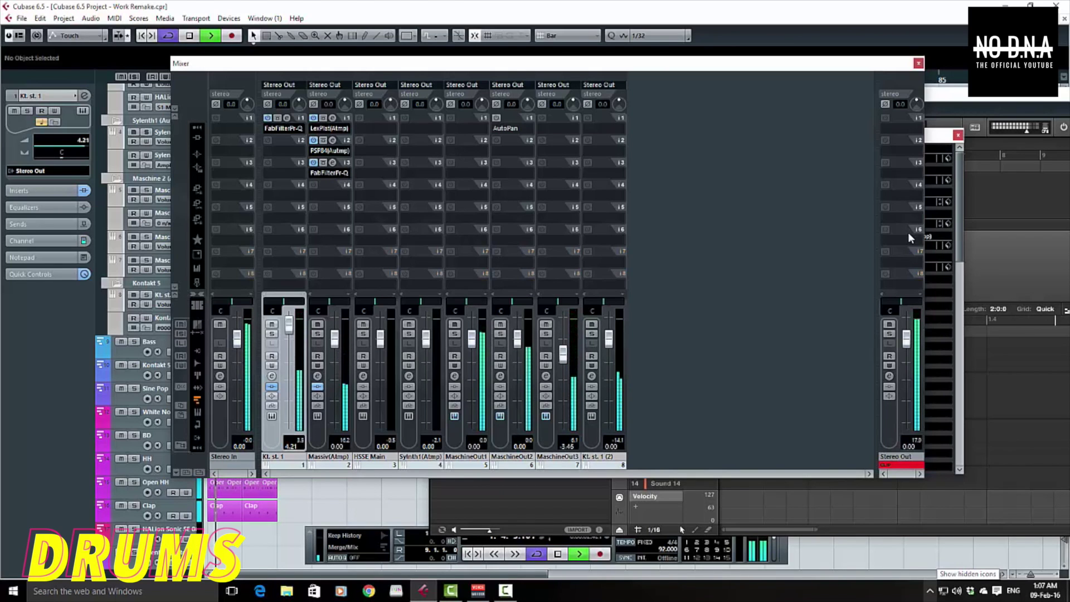
pyautogui.press('space')
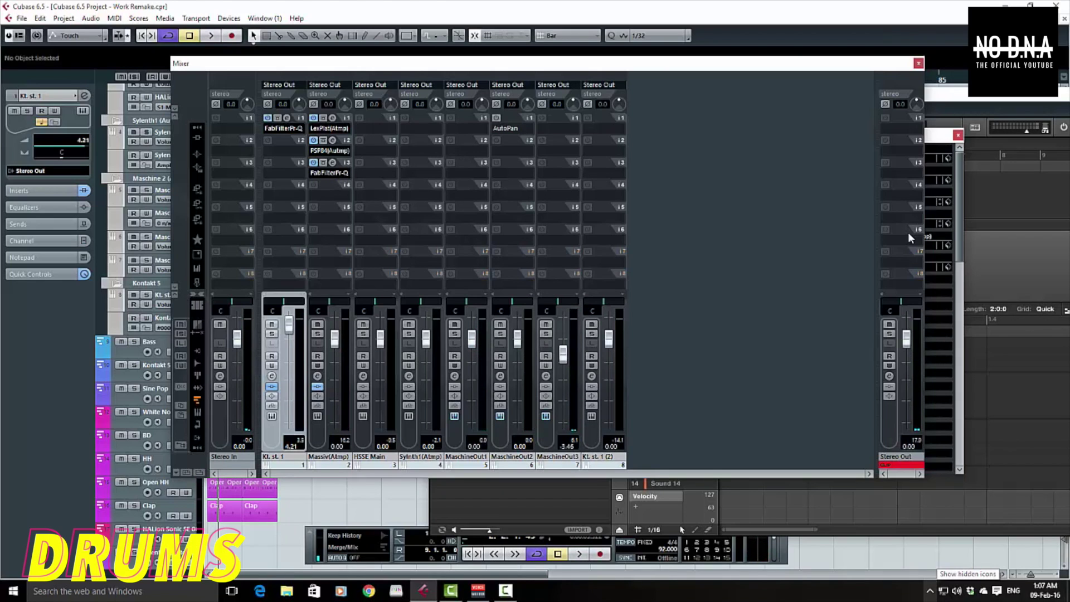
# Open the Maschine 2 instrument and route the Clap AfroShop 2 sound's audio output to Ext. 4.
pyautogui.press('F11')
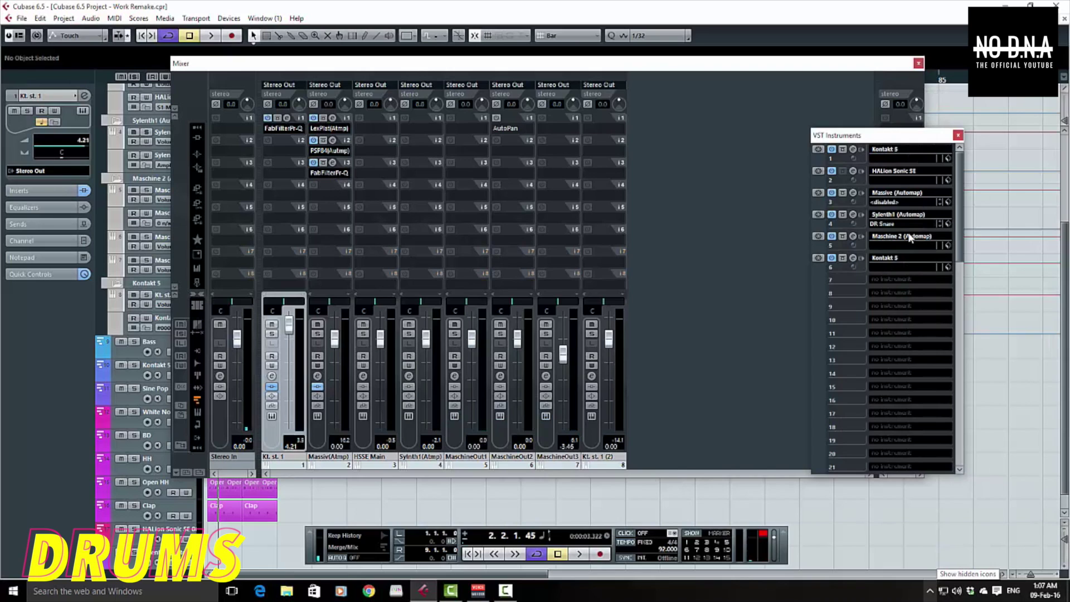
pyautogui.click(910, 238)
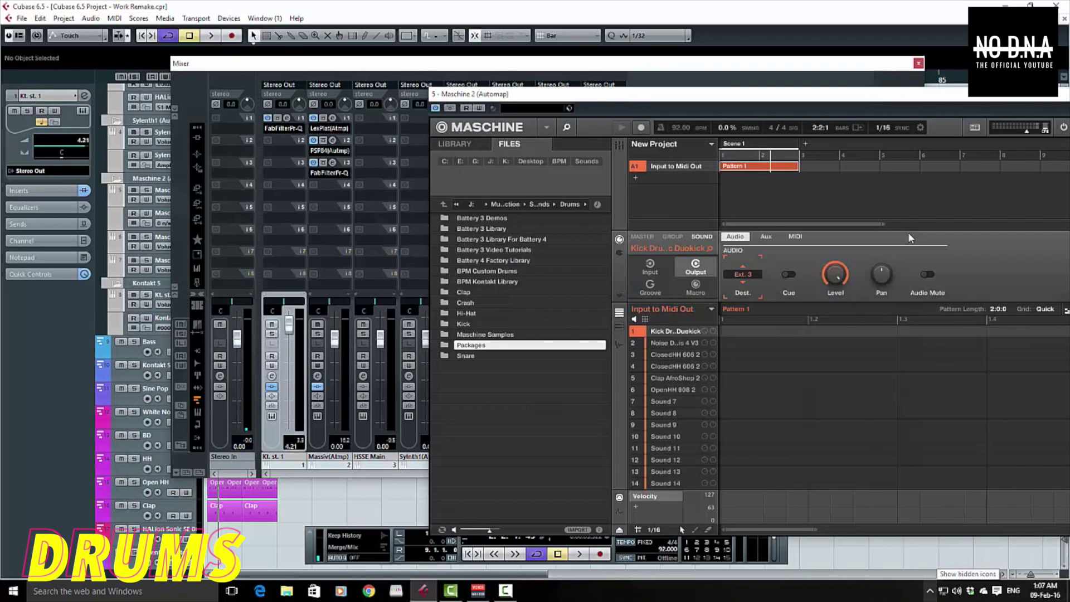
pyautogui.rightClick(676, 377)
pyautogui.moveTo(695, 446)
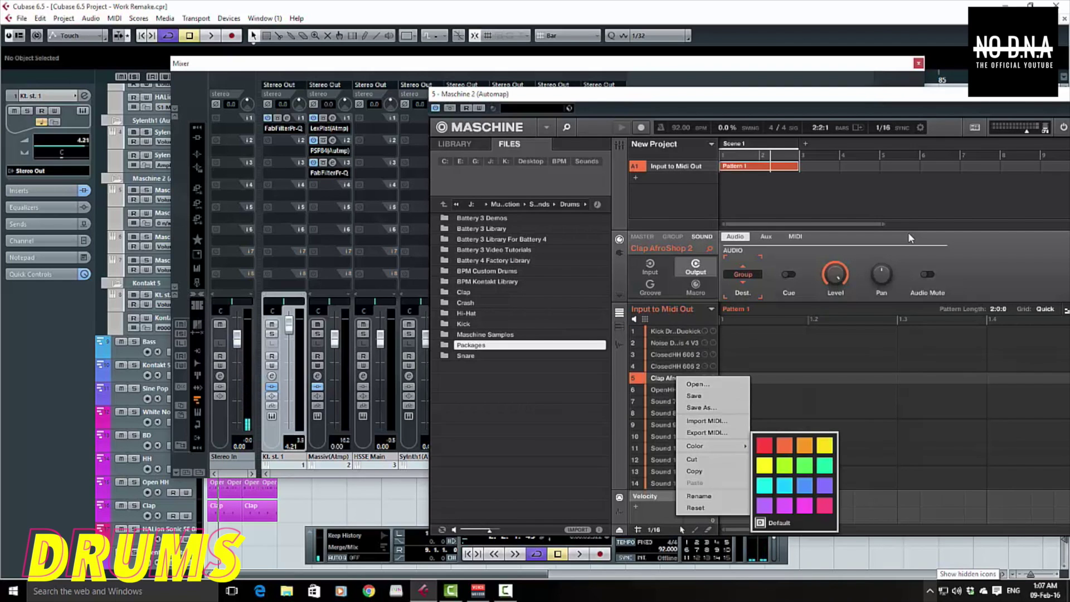
pyautogui.click(743, 275)
pyautogui.click(743, 274)
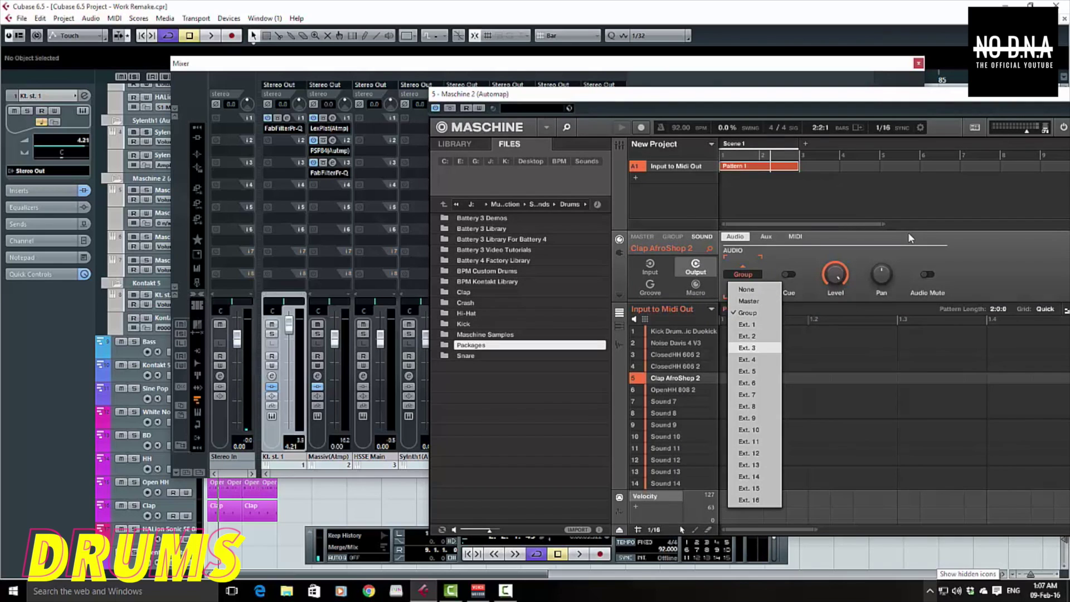
pyautogui.click(747, 359)
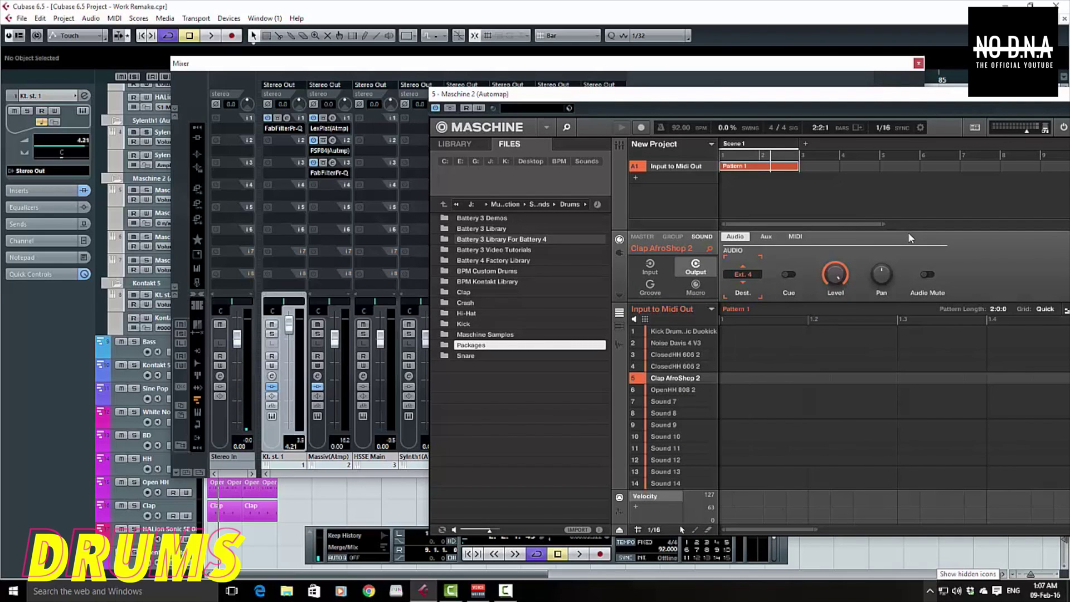
# Activate the Maschine Out 4 [Stereo] output for the Maschine 2 instrument.
pyautogui.press('F11')
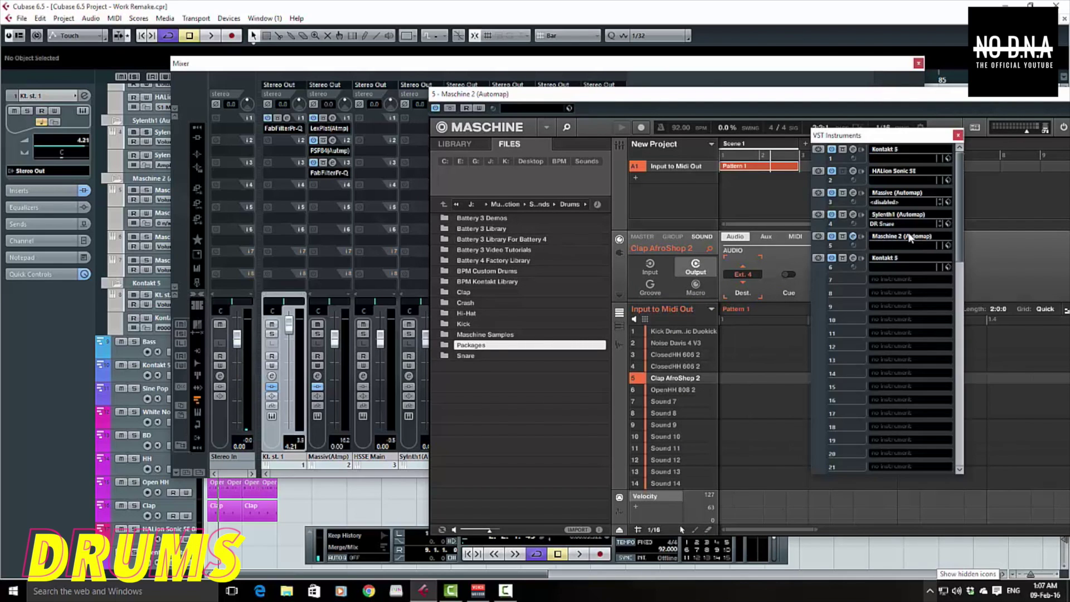
pyautogui.click(862, 171)
pyautogui.click(861, 236)
pyautogui.click(862, 236)
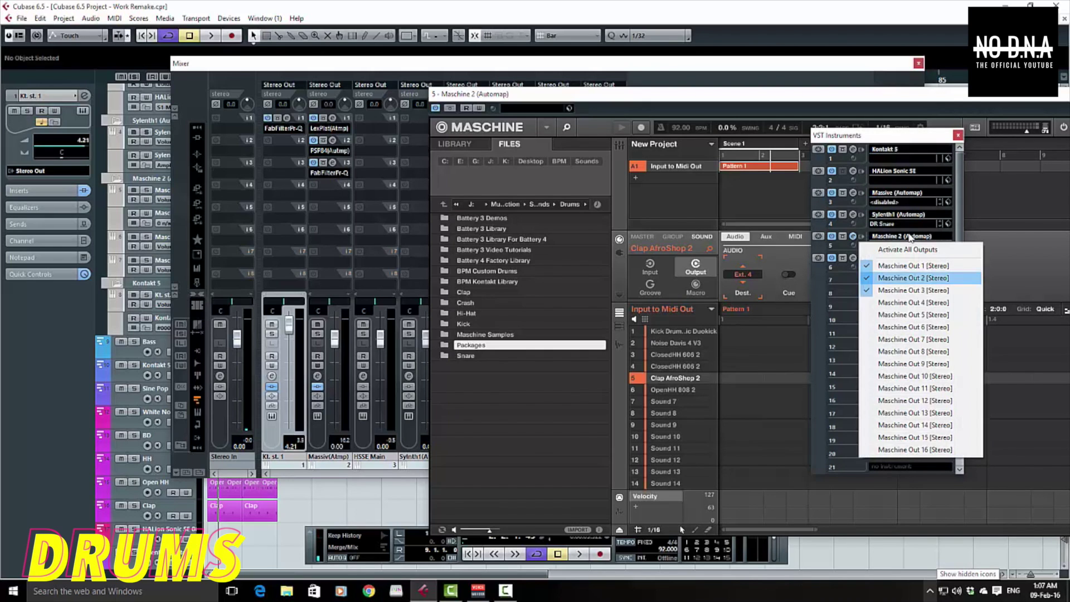
pyautogui.click(912, 302)
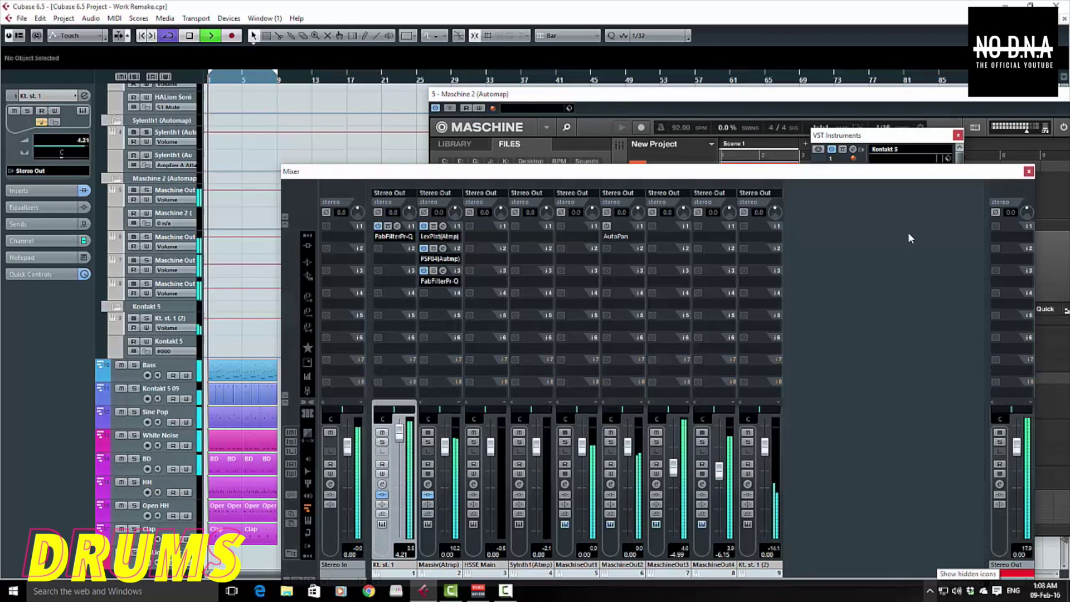
# Solo the MaschineOut3 and Kt. st. 1 channels and insert FabFilter Pro-Q in the second insert slot of Kt. st. 1.
pyautogui.press('s')
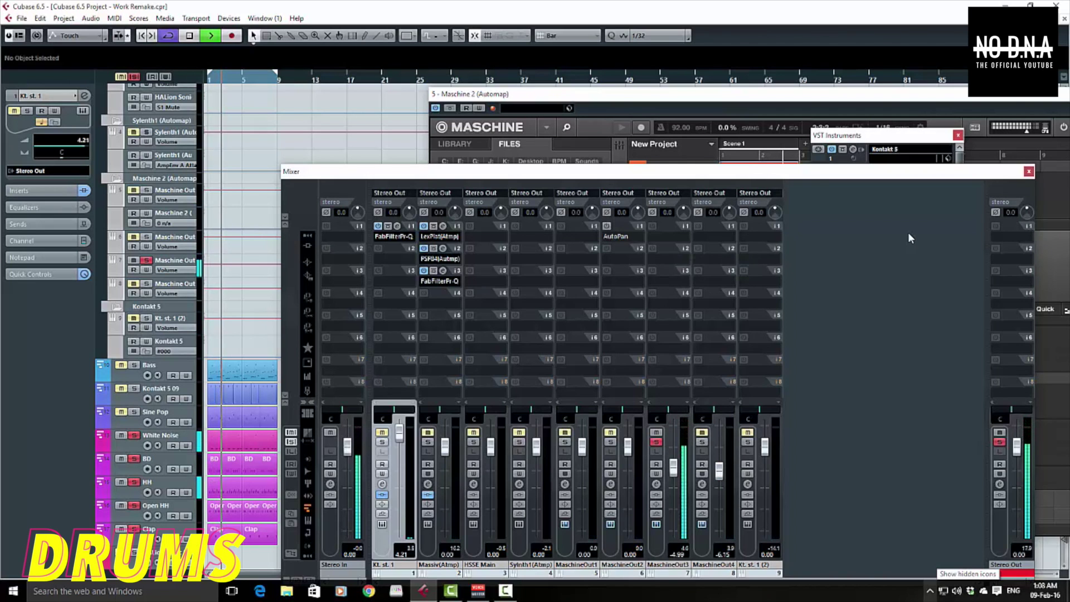
pyautogui.press('s')
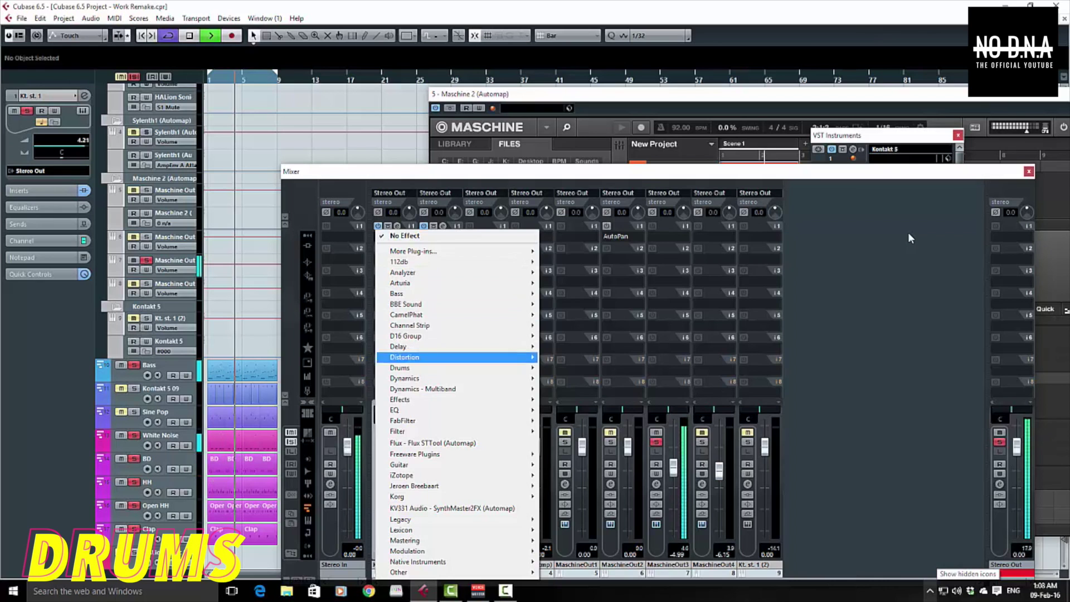
pyautogui.moveTo(423, 410)
pyautogui.press('Return')
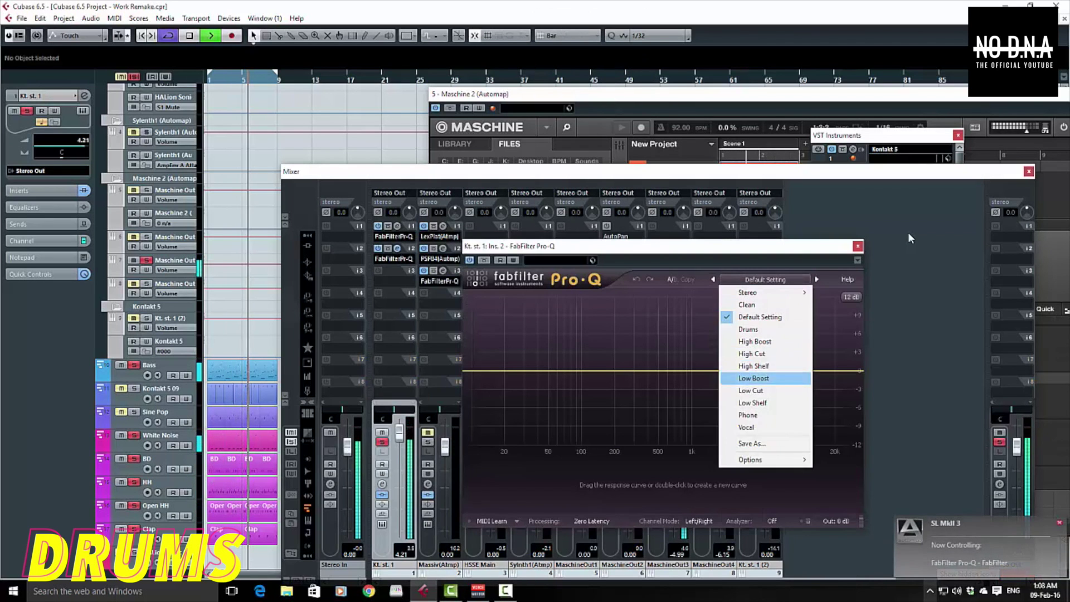
# Set the Kt. st. 1 Pro-Q's analyzer to Pre-EQ and place its window beside the mixer's channel strips.
pyautogui.press('Escape')
pyautogui.click(772, 522)
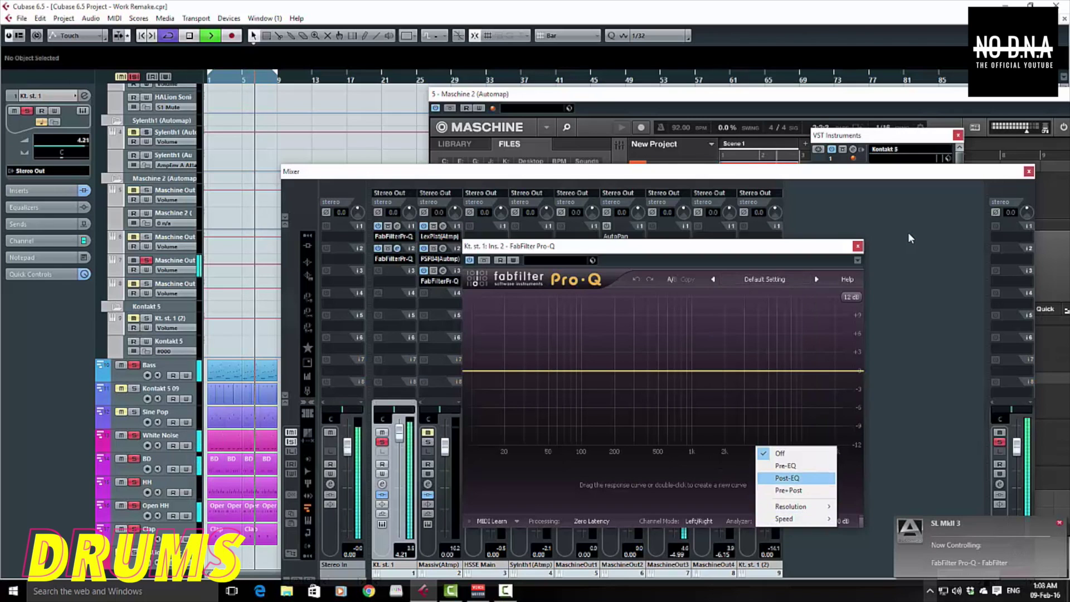
pyautogui.click(791, 466)
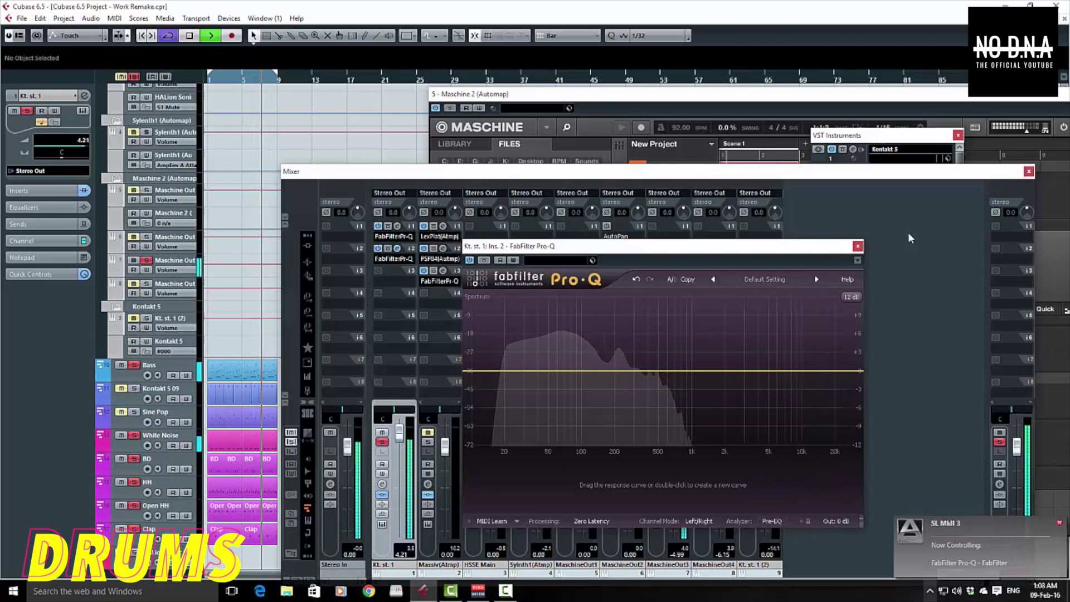
pyautogui.moveTo(613, 246); pyautogui.dragTo(256, 208)
# Insert FabFilter Pro-Q in Maschine Out 3's first slot and arrange both equalizer windows side by side, clear of the mixer.
pyautogui.click(668, 236)
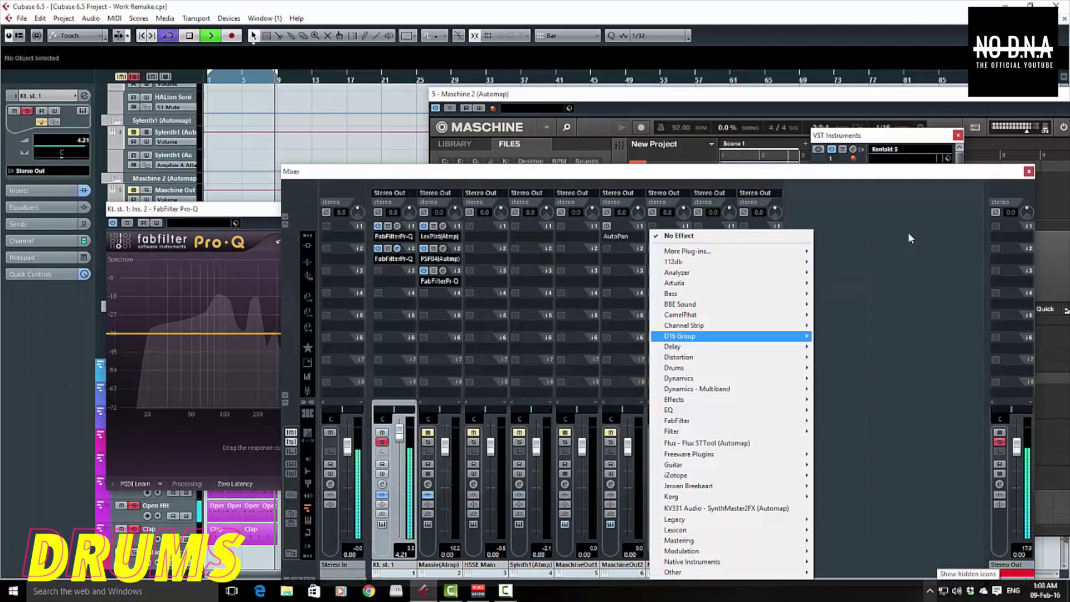
pyautogui.moveTo(730, 411)
pyautogui.click(848, 275)
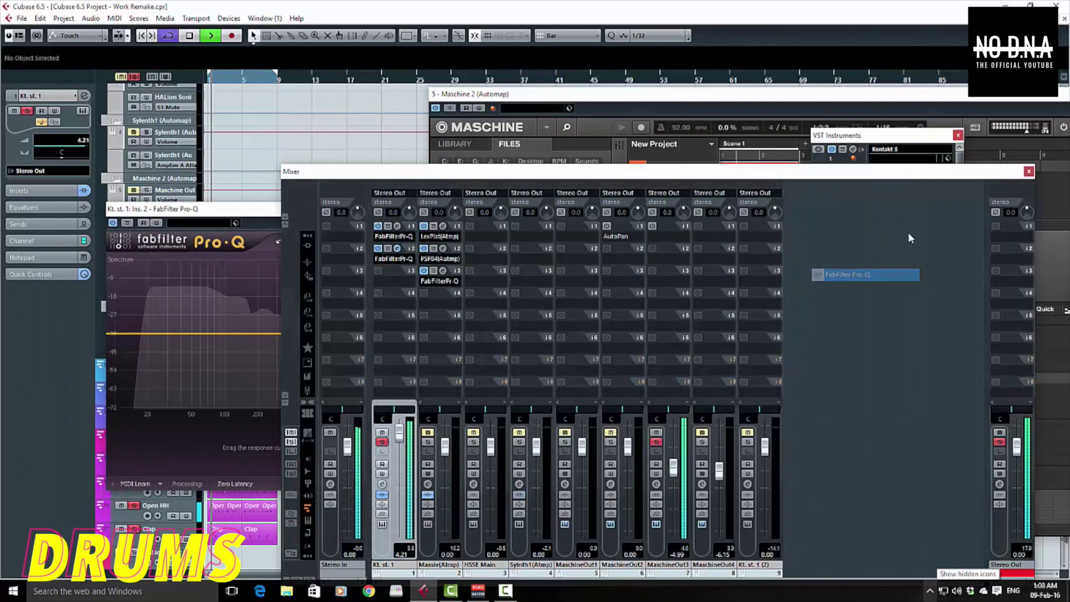
pyautogui.moveTo(798, 440); pyautogui.dragTo(735, 178)
pyautogui.moveTo(413, 171); pyautogui.dragTo(687, 477)
# Set the analyzer of the Pro-Q on Maschine Out 3 to Pre-EQ.
pyautogui.click(826, 211)
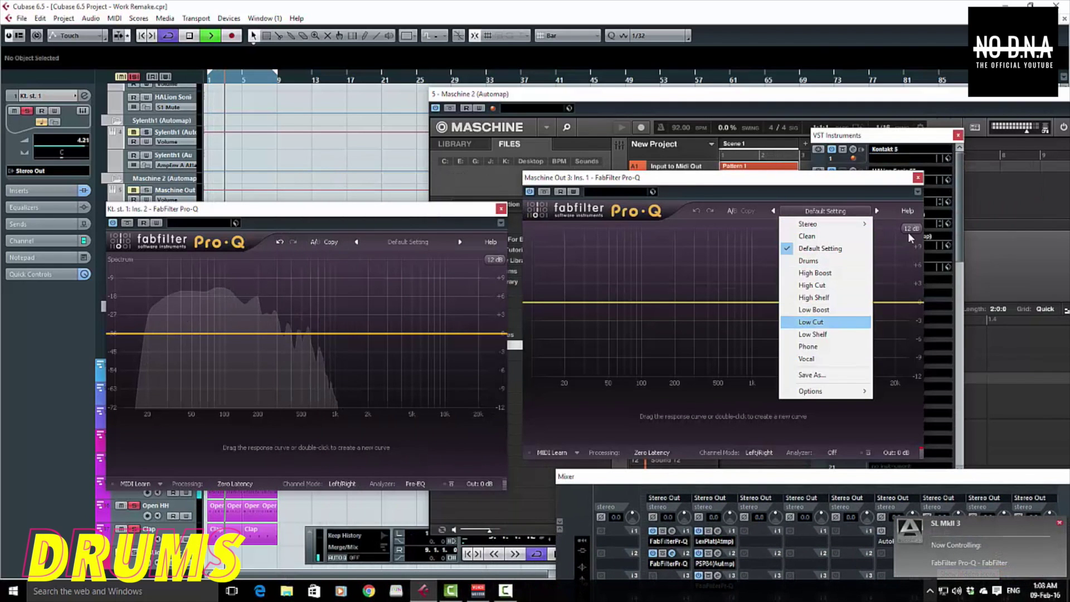
pyautogui.press('Escape')
pyautogui.click(832, 452)
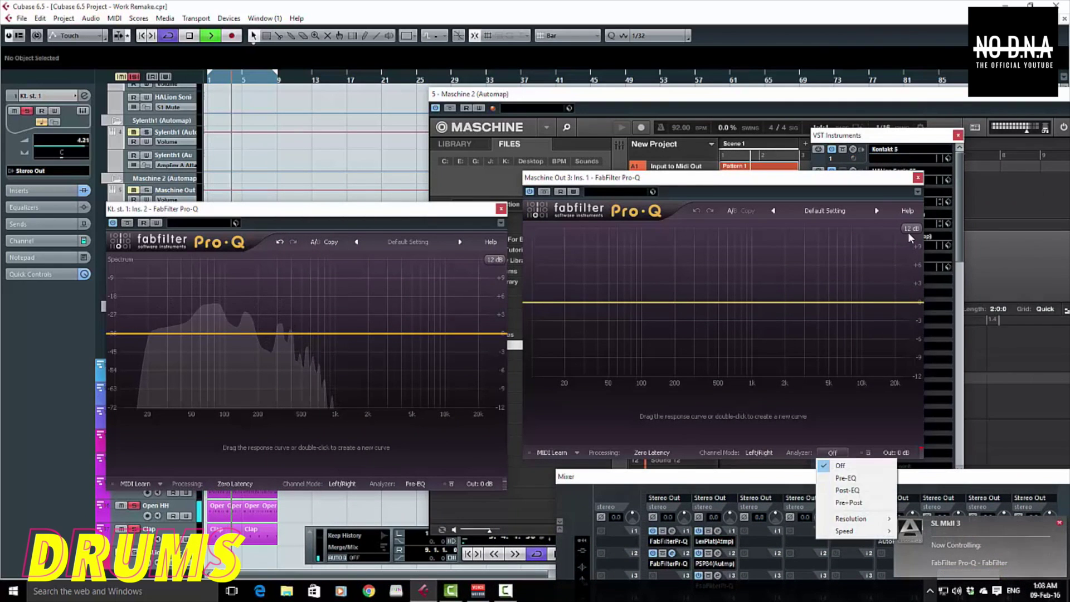
pyautogui.click(847, 478)
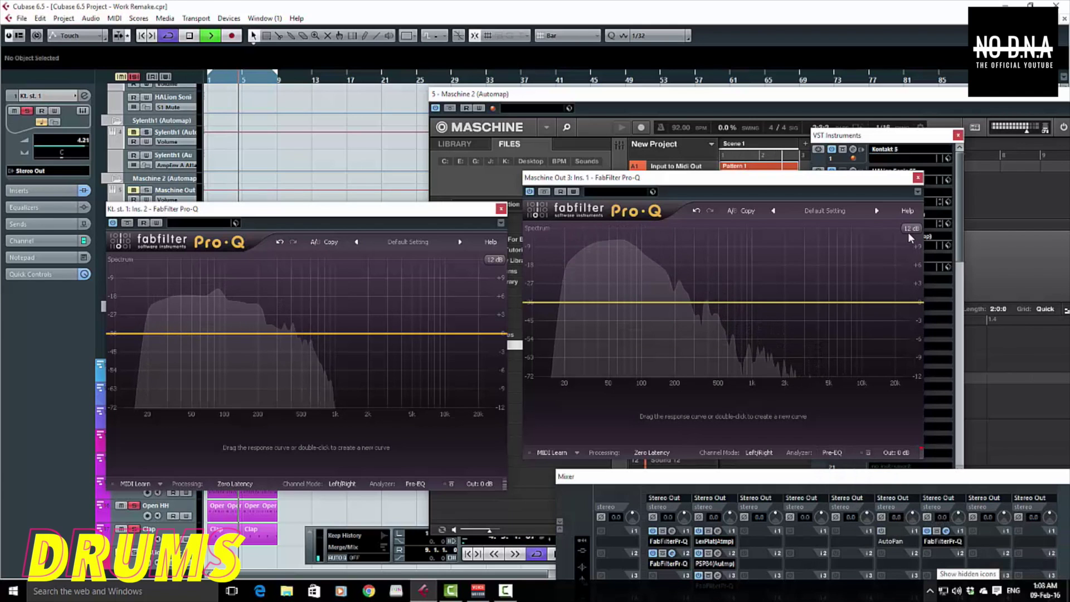
# Pull the response curve of the Kt. st. 1 Pro-Q down in the low range between 50 and 100 Hz.
pyautogui.click(408, 242)
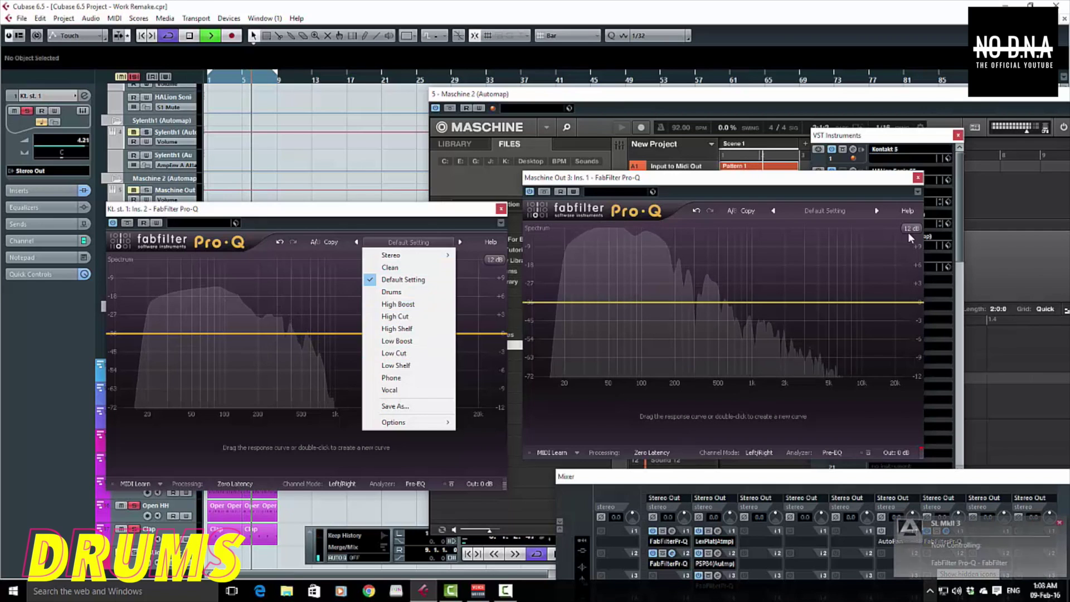
pyautogui.press('Escape')
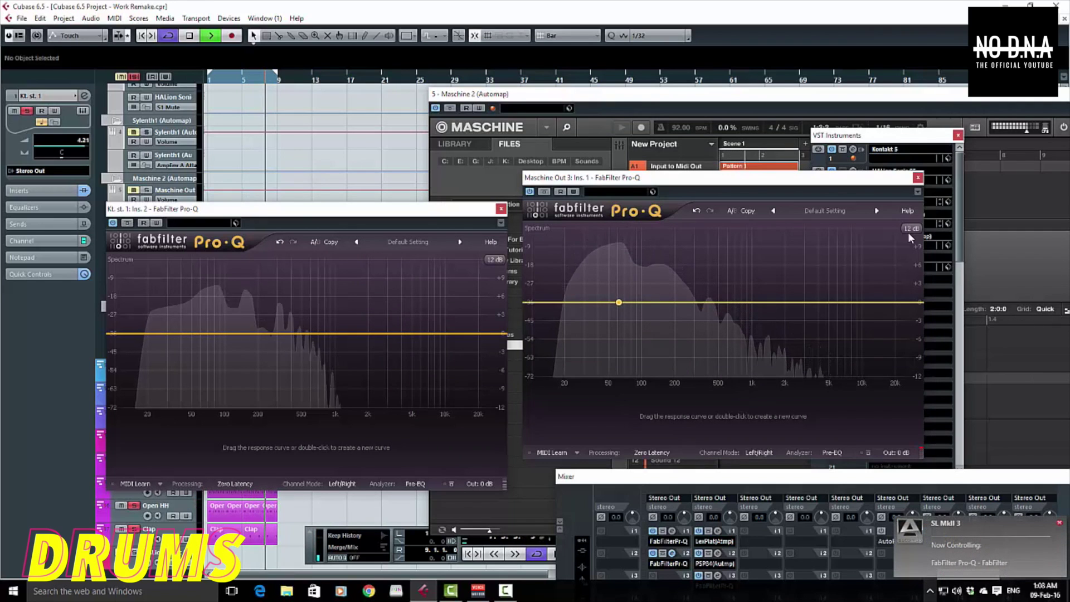
pyautogui.moveTo(205, 333); pyautogui.dragTo(202, 380)
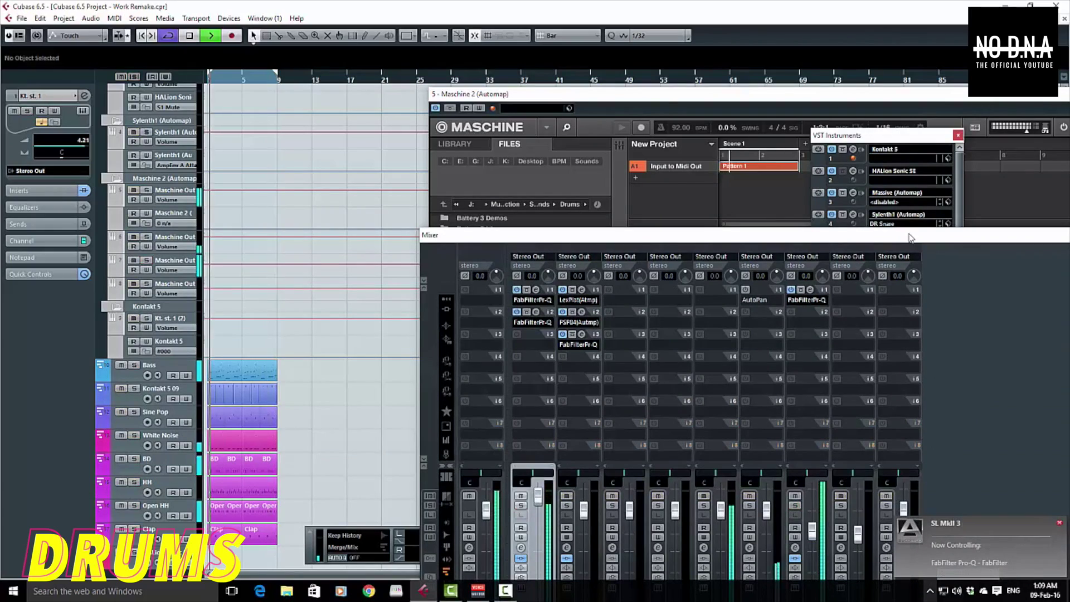
# Move the mixer window until its faders and channel names are fully in view, and stop playback.
pyautogui.moveTo(911, 238); pyautogui.dragTo(818, 160)
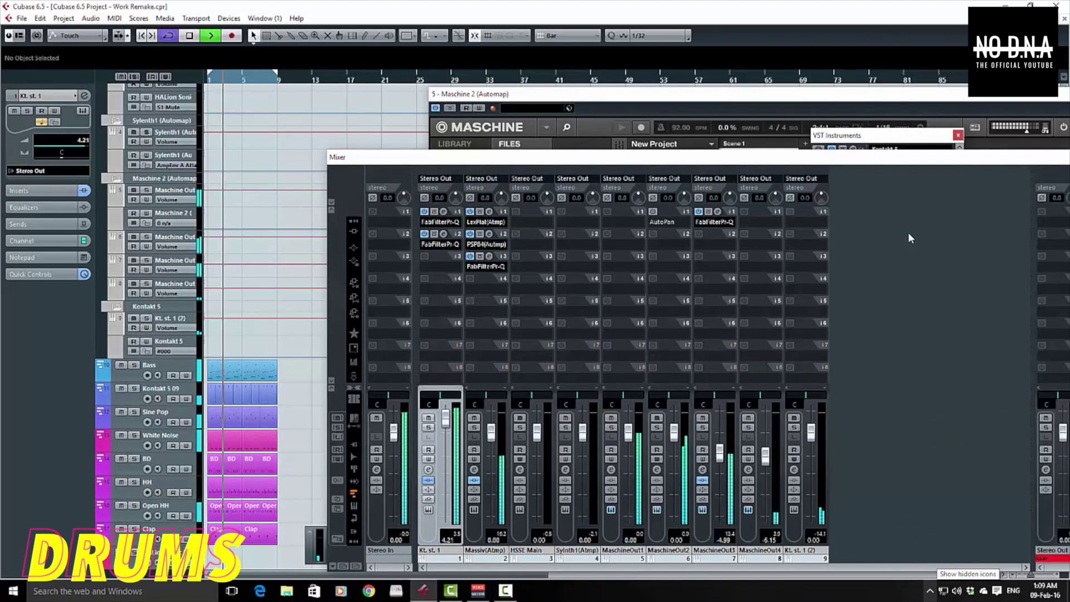
pyautogui.press('space')
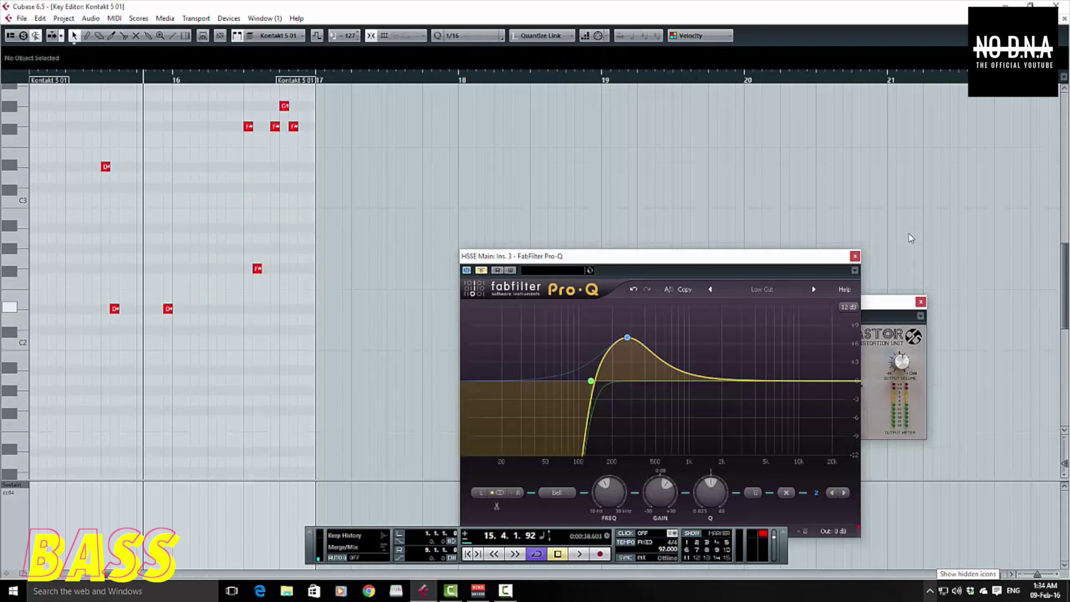
# Place D#3 and B2 as the last two sixteenths of bar 15 in the Kontakt 5 01 part and play the passage.
pyautogui.doubleClick(159, 248)
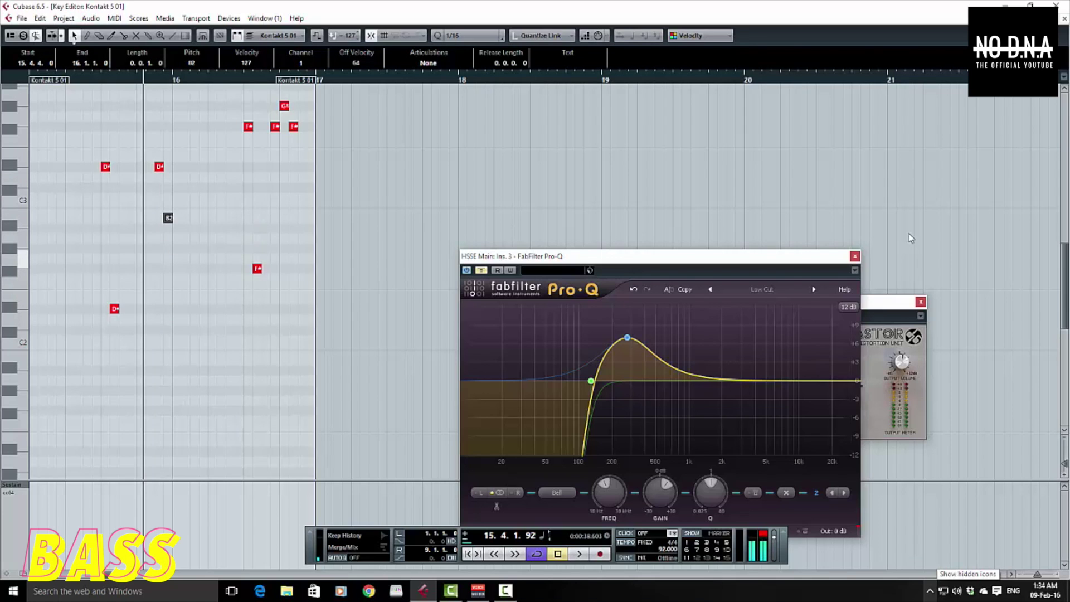
pyautogui.press('space')
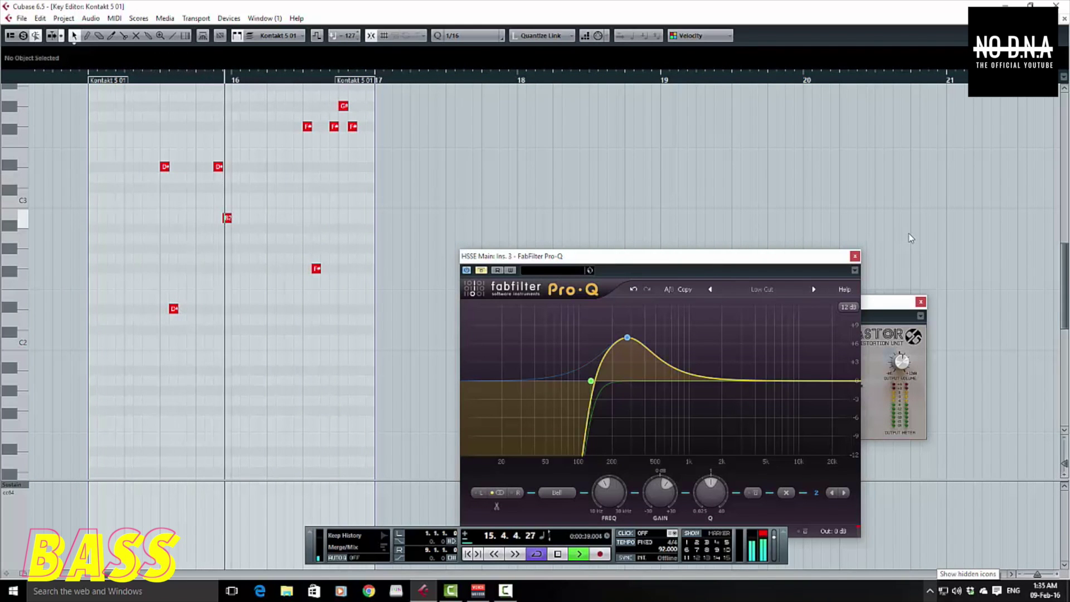
pyautogui.press('space')
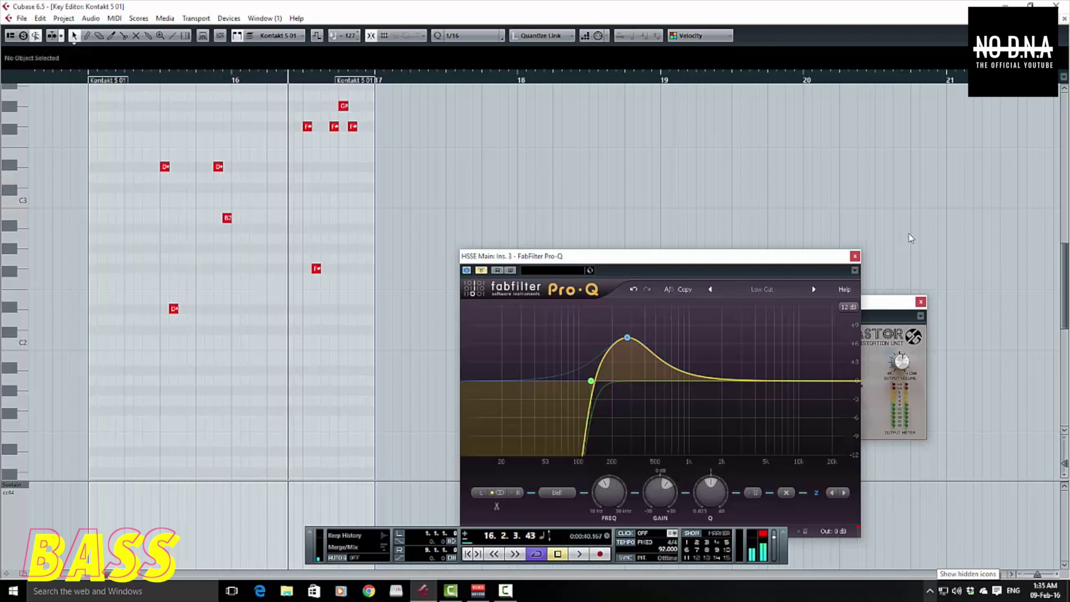
# Open the Nexus 11 track's part at bar 15 and add short D#3 and B2 notes just before bar 16.
pyautogui.press('Return')
pyautogui.press('Return')
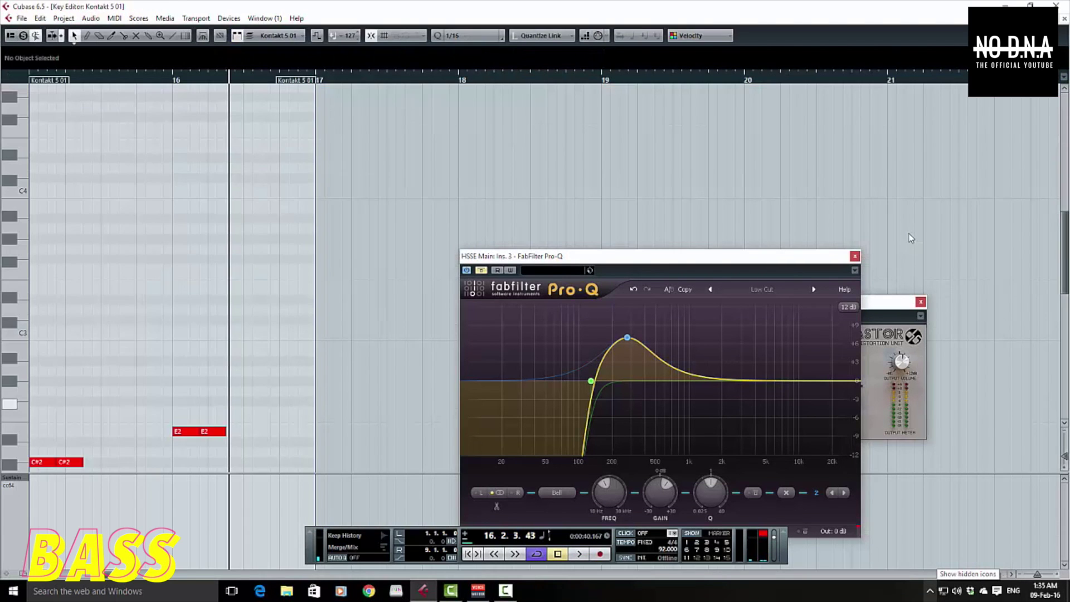
pyautogui.moveTo(185, 253); pyautogui.dragTo(214, 281)
pyautogui.click(195, 257)
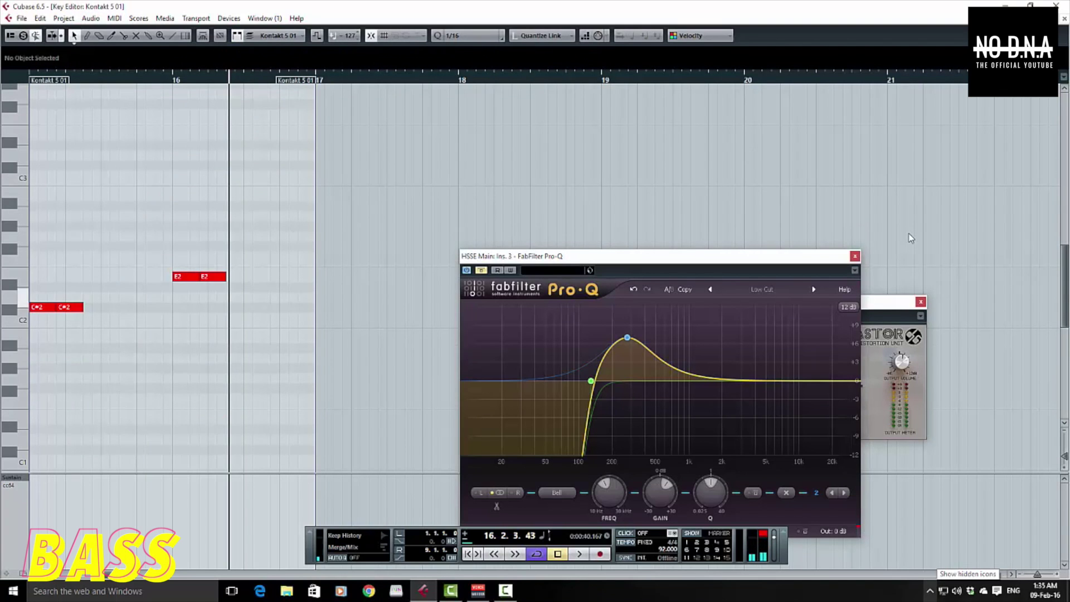
pyautogui.doubleClick(143, 196)
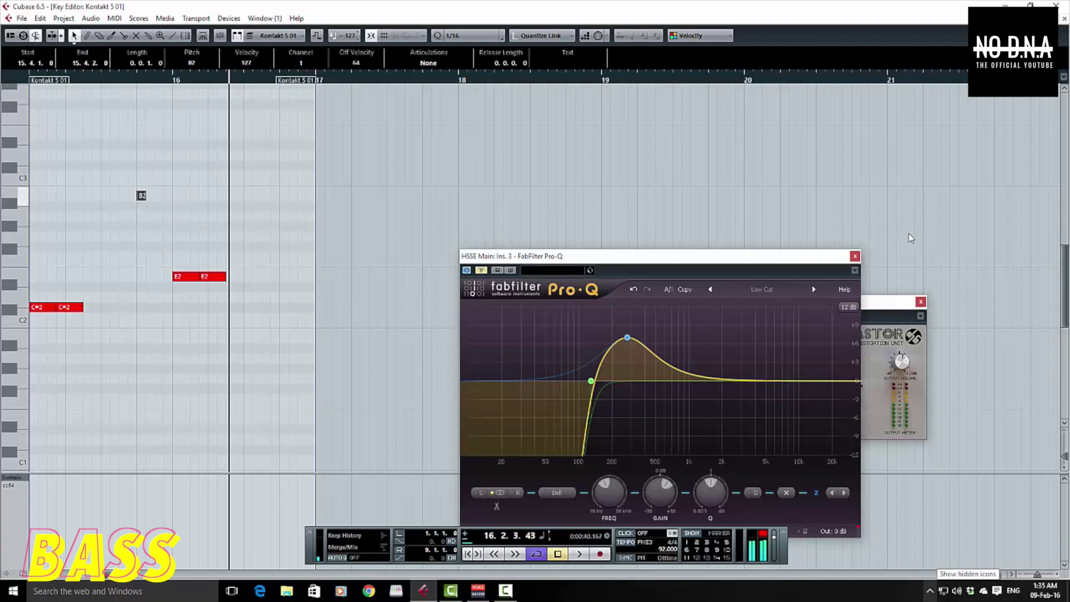
pyautogui.moveTo(142, 196); pyautogui.dragTo(150, 145)
pyautogui.click(154, 145)
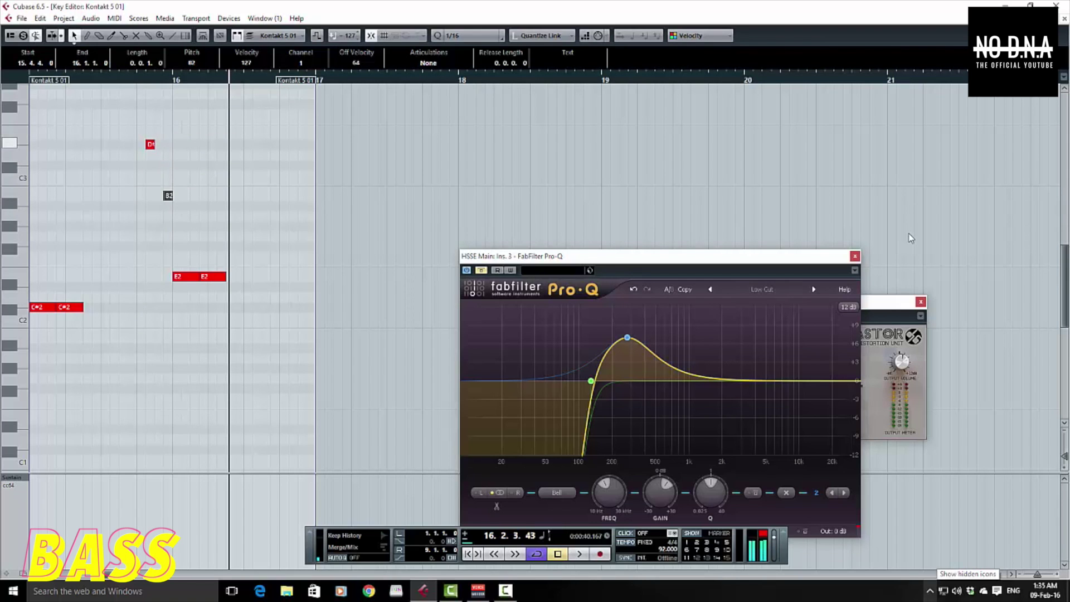
# Replace the doubled C#2 notes at the start of bar 15 with one note 0.1.2.0 long and play the part.
pyautogui.moveTo(158, 286); pyautogui.dragTo(169, 307)
pyautogui.press('Delete')
pyautogui.click(143, 307)
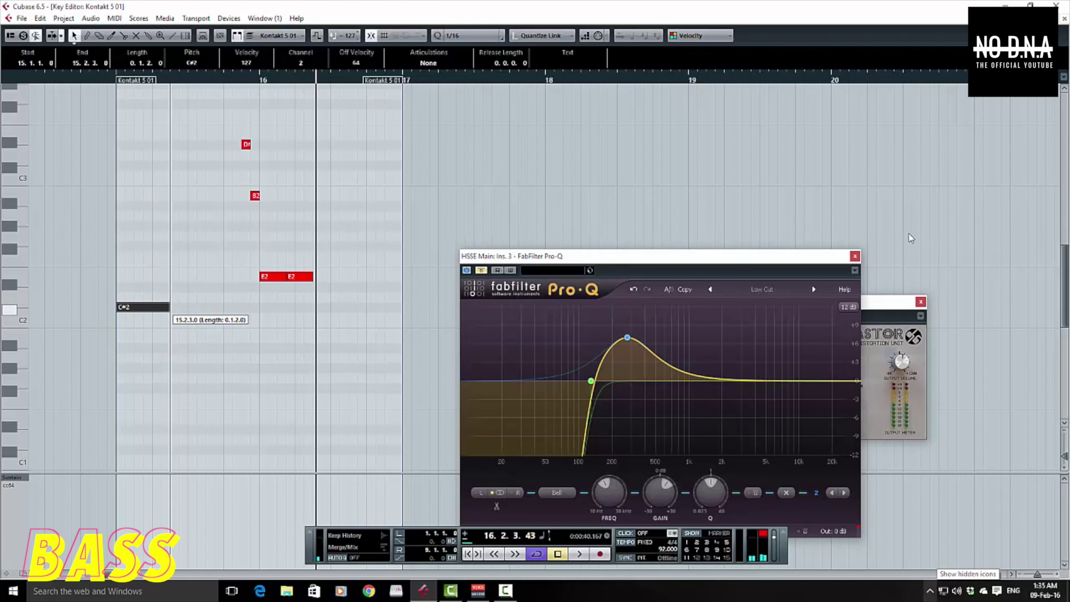
pyautogui.press('space')
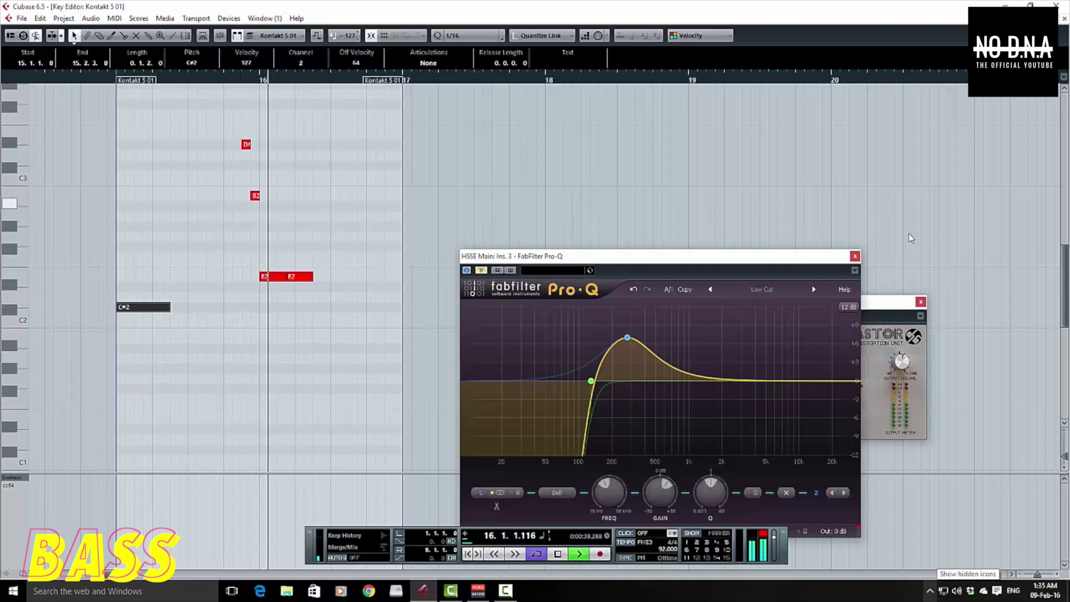
pyautogui.press('space')
# Replace the doubled E2 notes at bar 16 with a single note 0.1.2.0 long and play the result.
pyautogui.press('Right')
pyautogui.press('Right')
pyautogui.press('Right')
pyautogui.press('Right')
pyautogui.press('Delete')
pyautogui.moveTo(286, 276); pyautogui.dragTo(313, 276)
pyautogui.press('space')
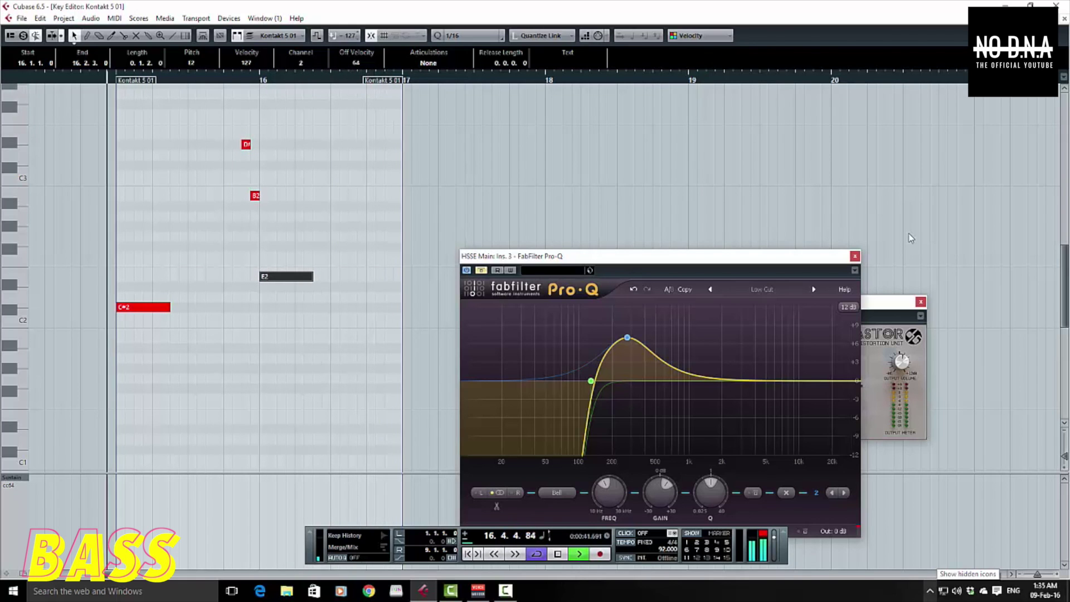
# Examine the notes of the part at bar 1 in the Key Editor, then return to the project.
pyautogui.press('Return')
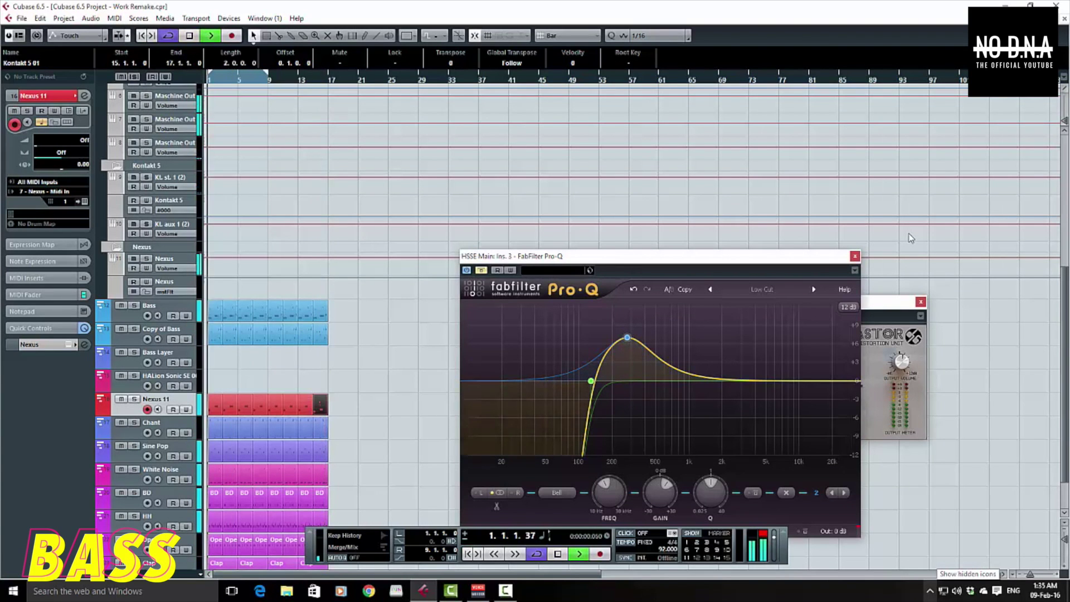
pyautogui.press('Return')
pyautogui.scroll(-3, 910, 238)
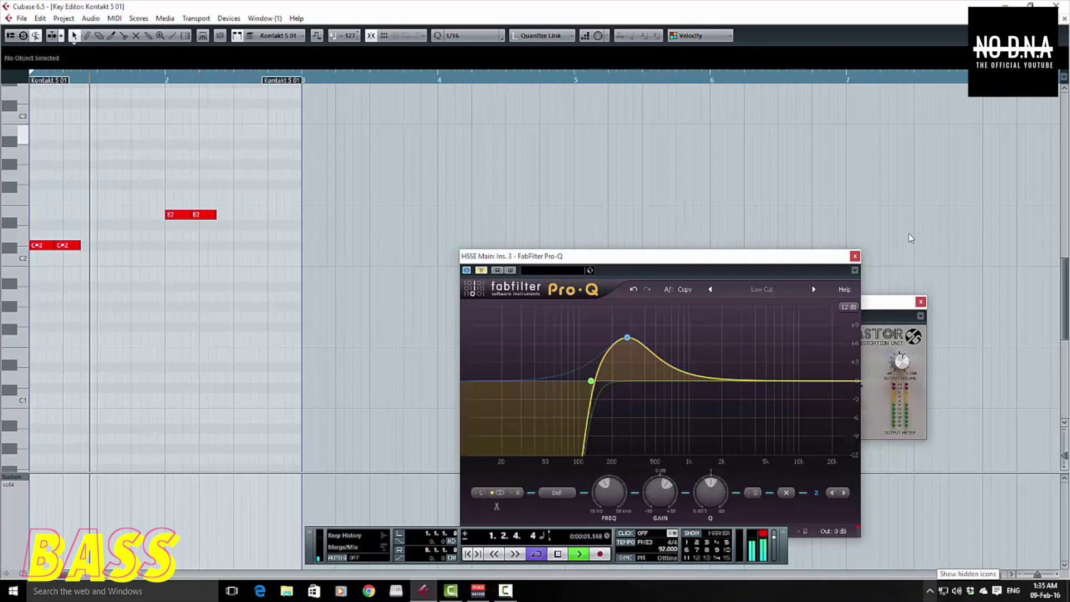
pyautogui.press('Return')
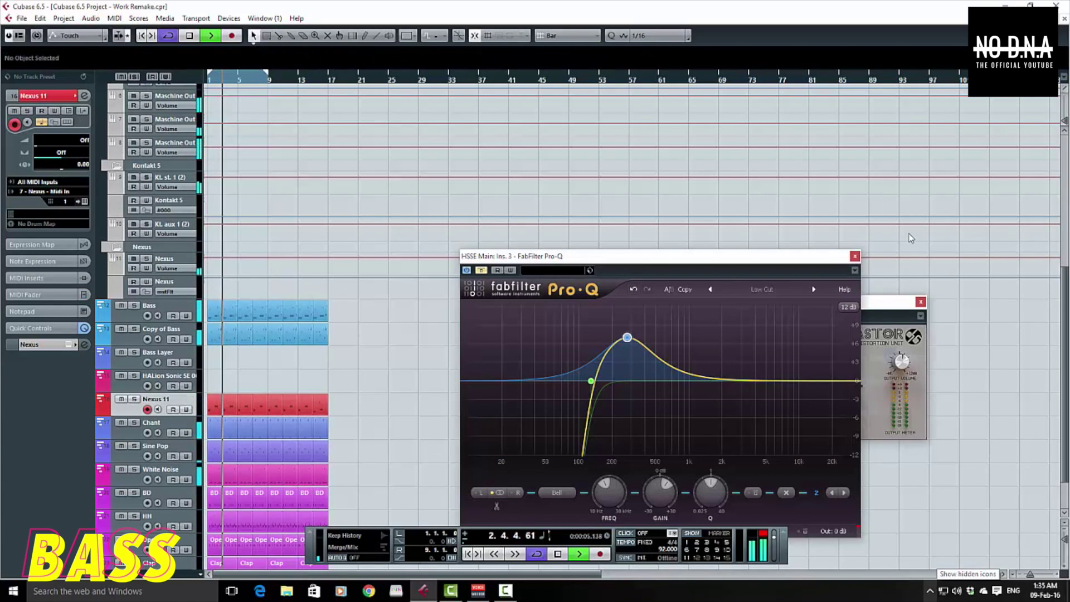
# Close the Pro-Q and Devastor windows of HSSE Main and stop playback.
pyautogui.press('Escape')
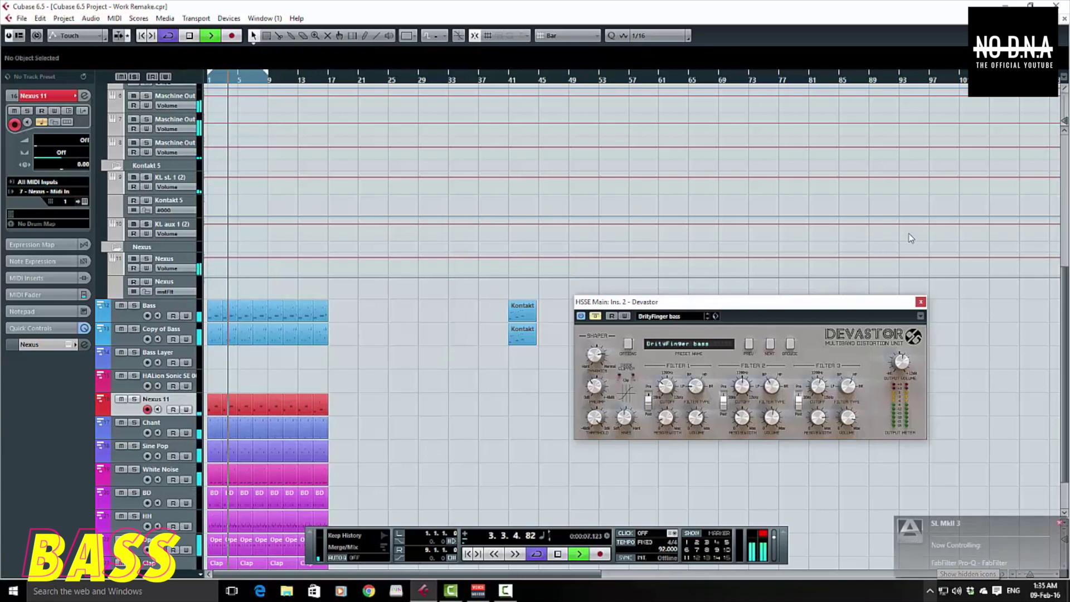
pyautogui.press('Escape')
pyautogui.scroll(-2, 910, 238)
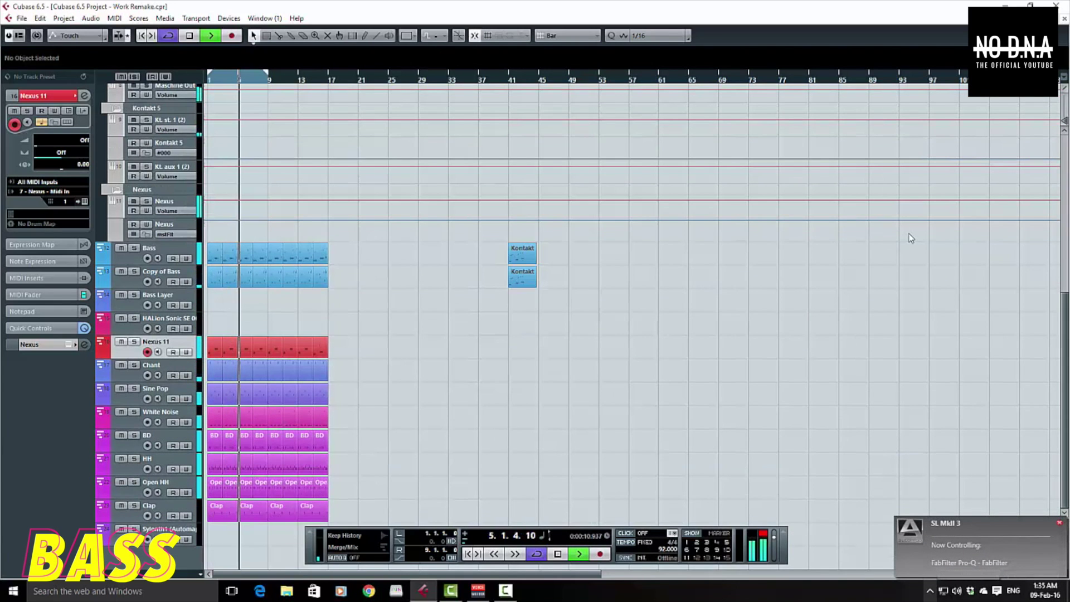
pyautogui.press('space')
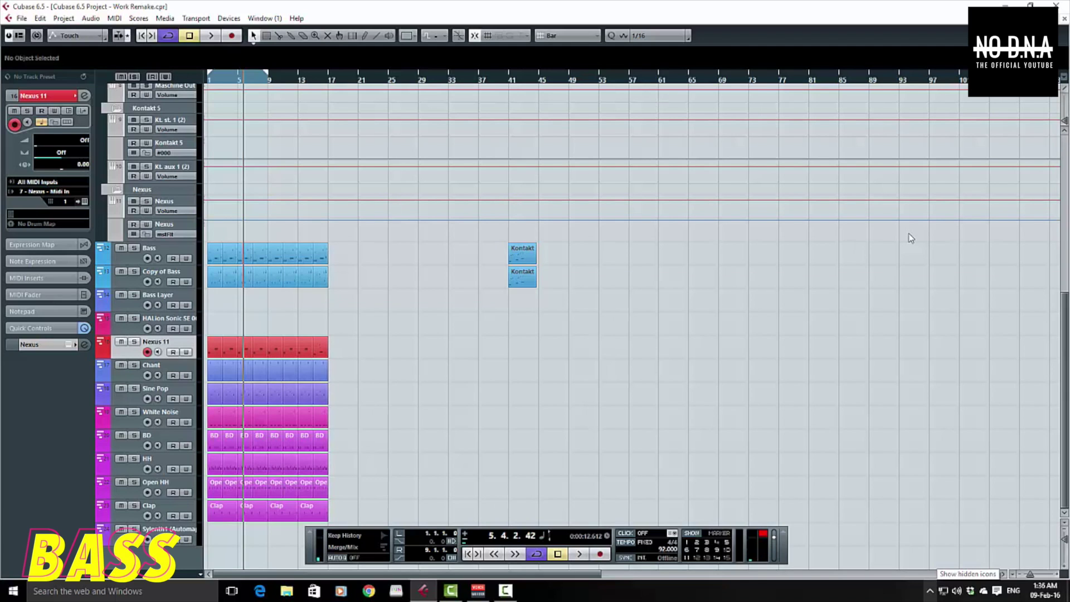
# Load Nexus (Automap) into slot 8 of the VST instruments rack and create a MIDI track assigned to it.
pyautogui.click(229, 19)
pyautogui.click(256, 179)
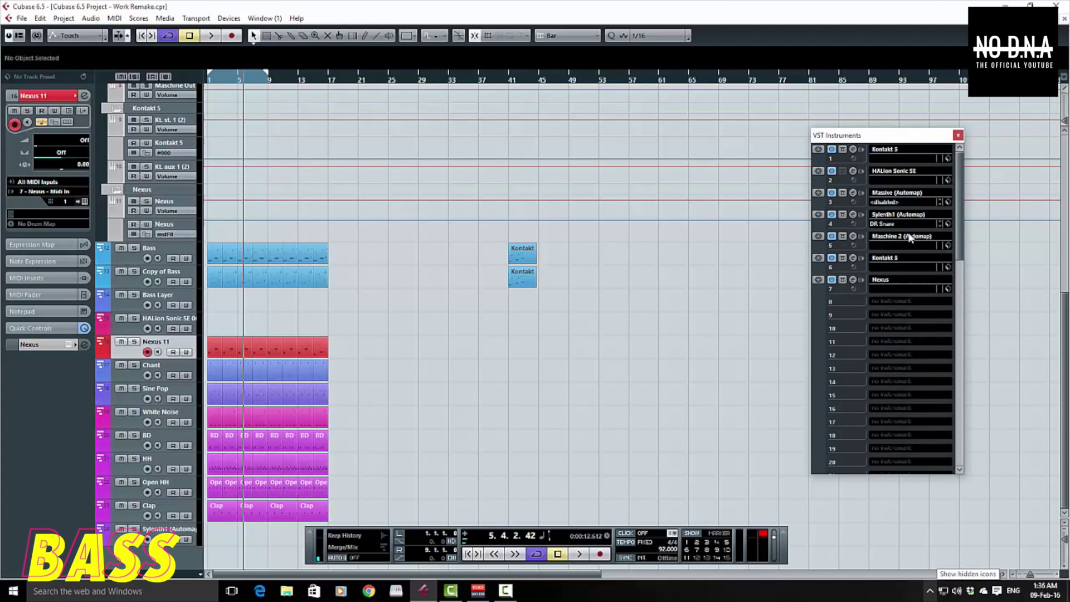
pyautogui.click(906, 301)
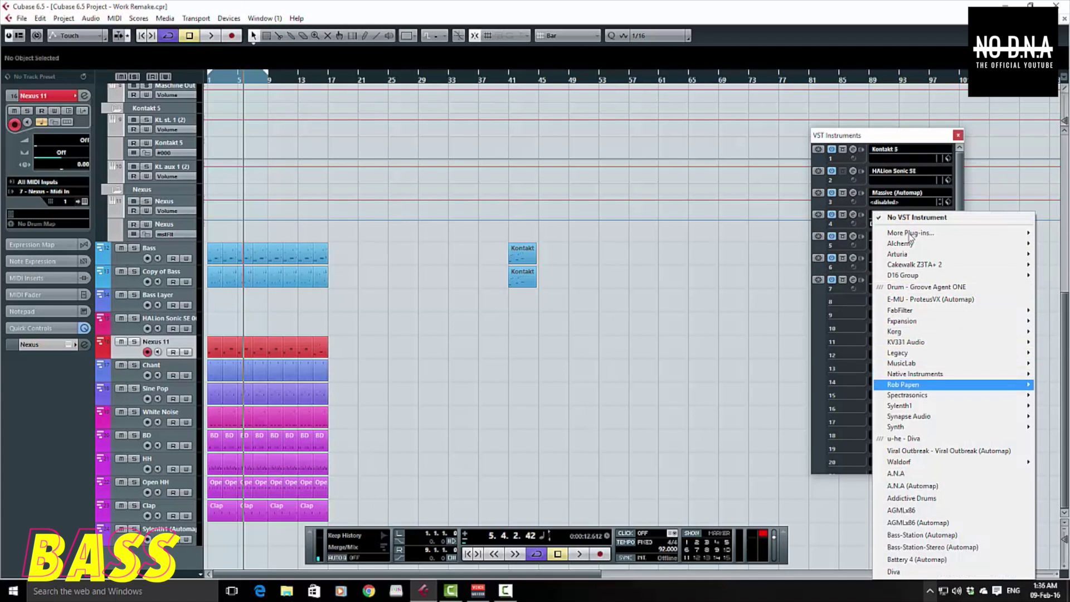
pyautogui.press('Up')
pyautogui.press('Up')
pyautogui.press('Up')
pyautogui.press('Up')
pyautogui.press('Up')
pyautogui.press('Up')
pyautogui.press('Up')
pyautogui.press('Up')
pyautogui.press('Up')
pyautogui.press('Up')
pyautogui.press('Up')
pyautogui.press('Up')
pyautogui.press('Up')
pyautogui.press('Up')
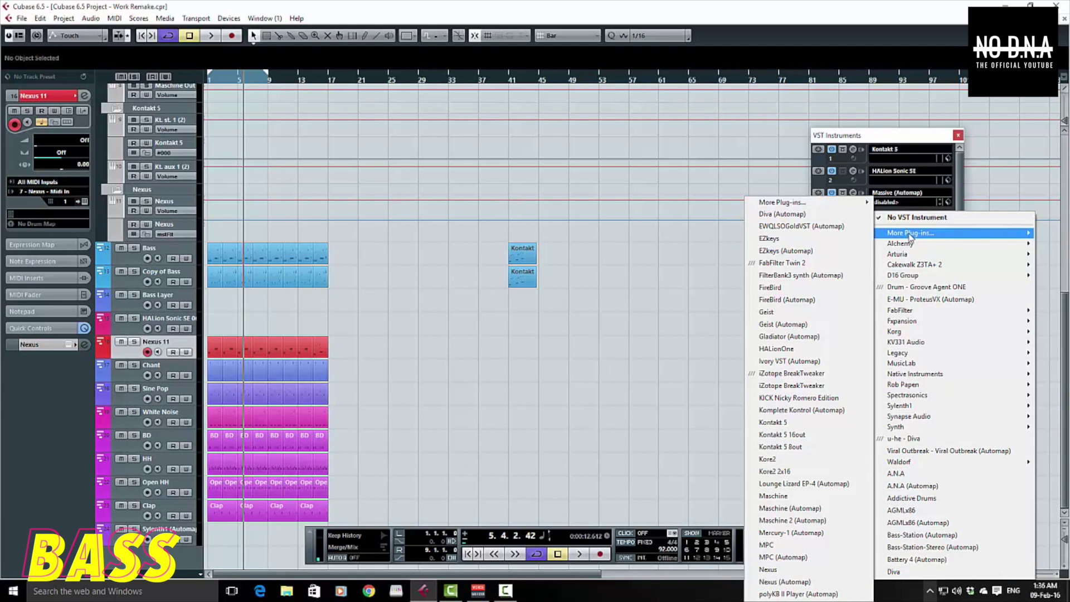
pyautogui.press('Down')
pyautogui.press('Down')
pyautogui.press('Down')
pyautogui.press('Down')
pyautogui.press('Down')
pyautogui.press('Down')
pyautogui.press('Down')
pyautogui.press('Down')
pyautogui.press('Down')
pyautogui.press('Down')
pyautogui.press('Return')
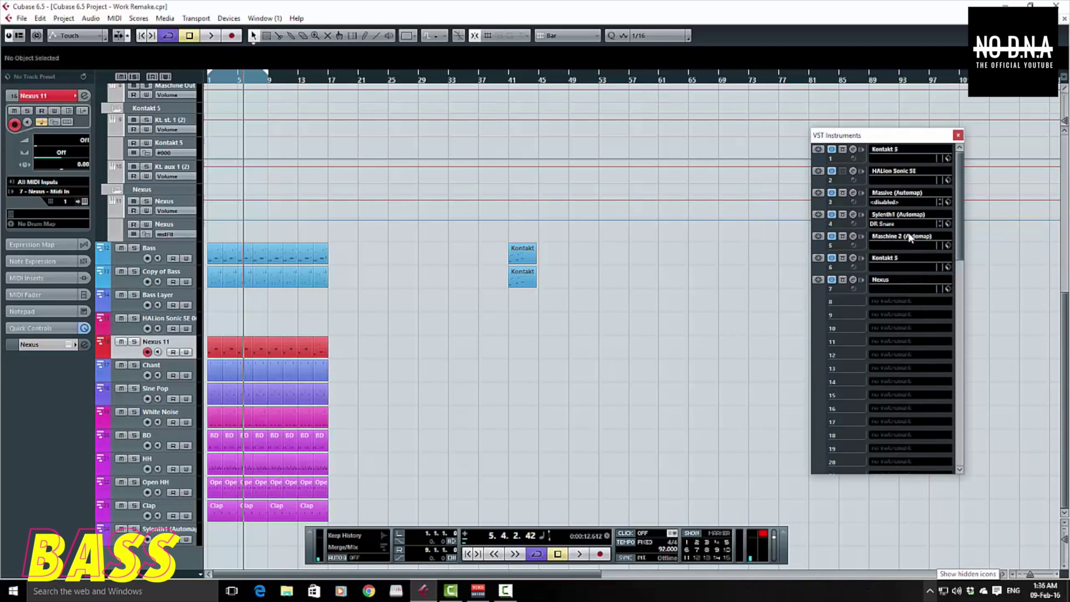
pyautogui.press('Return')
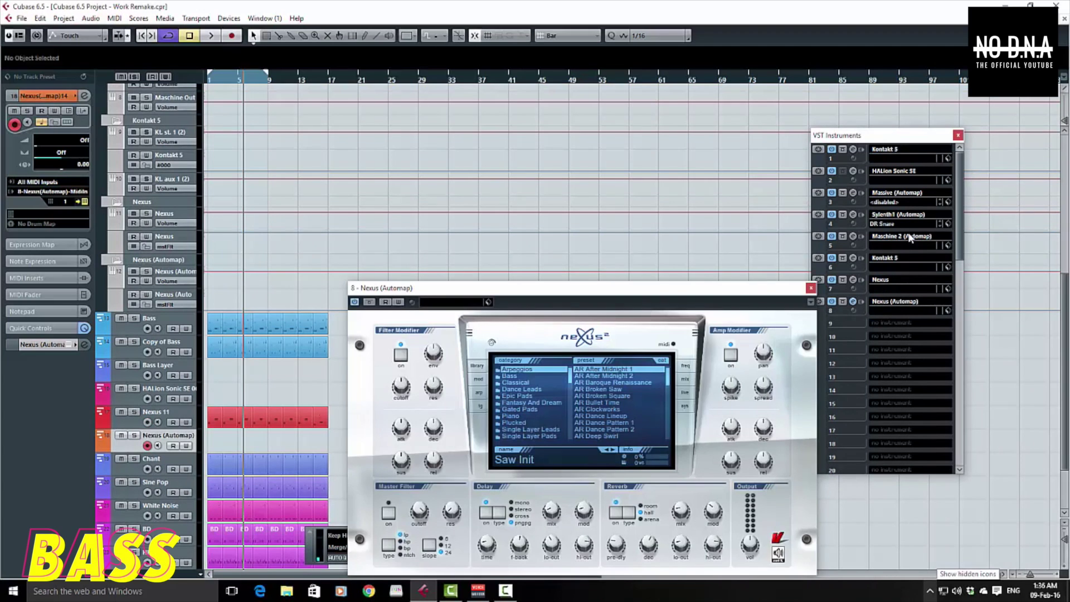
# Browse the Nexus categories and load the WW Dance Piccolo preset from the Classical category.
pyautogui.press('Down')
pyautogui.press('Down')
pyautogui.press('Down')
pyautogui.press('Down')
pyautogui.press('Down')
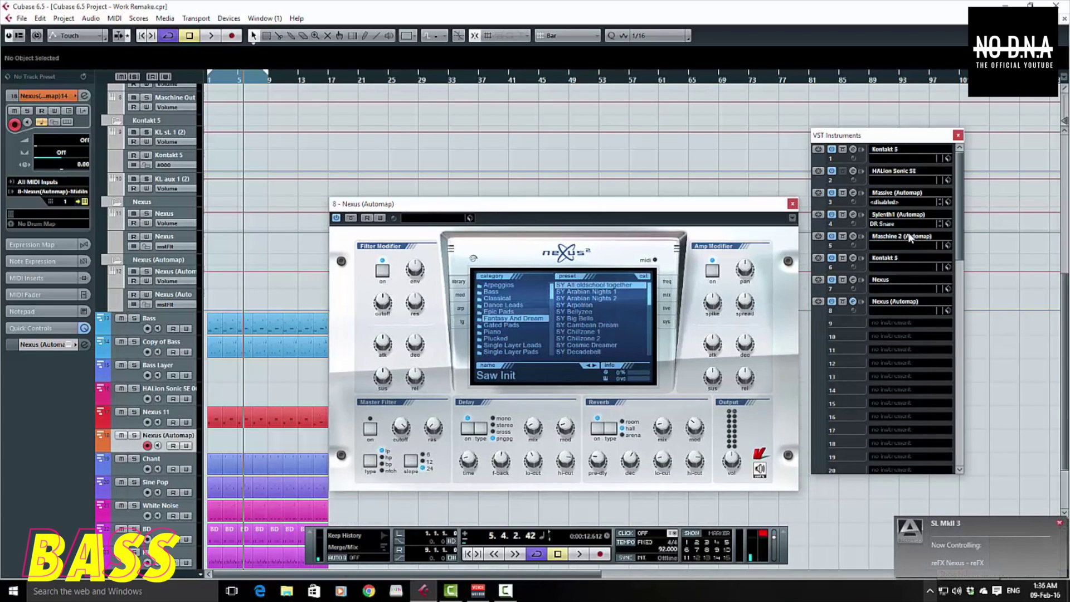
pyautogui.press('Up')
pyautogui.press('Up')
pyautogui.press('Up')
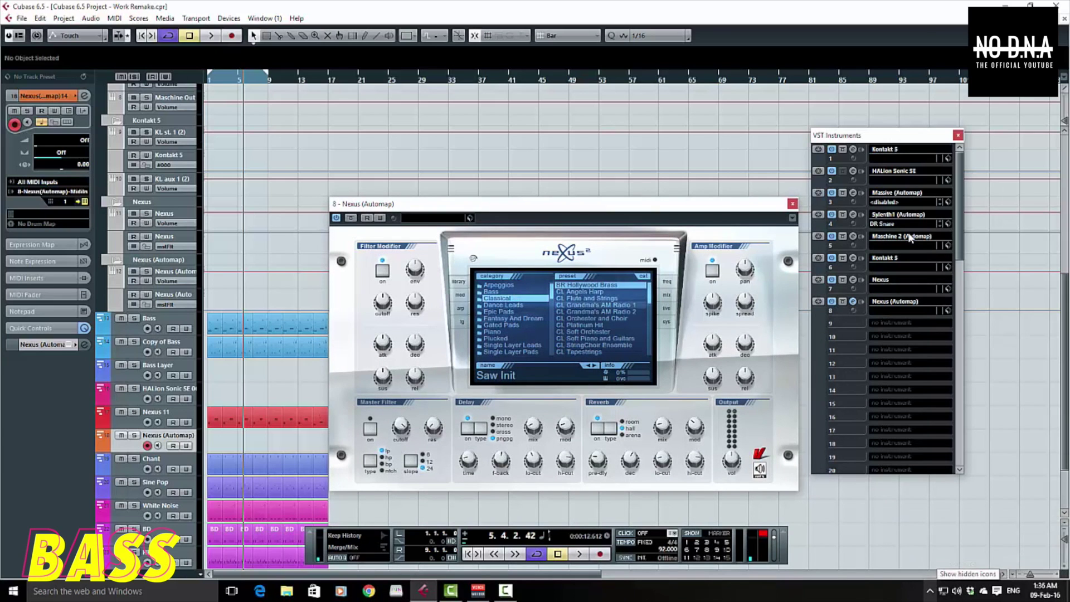
pyautogui.scroll(-5, 598, 325)
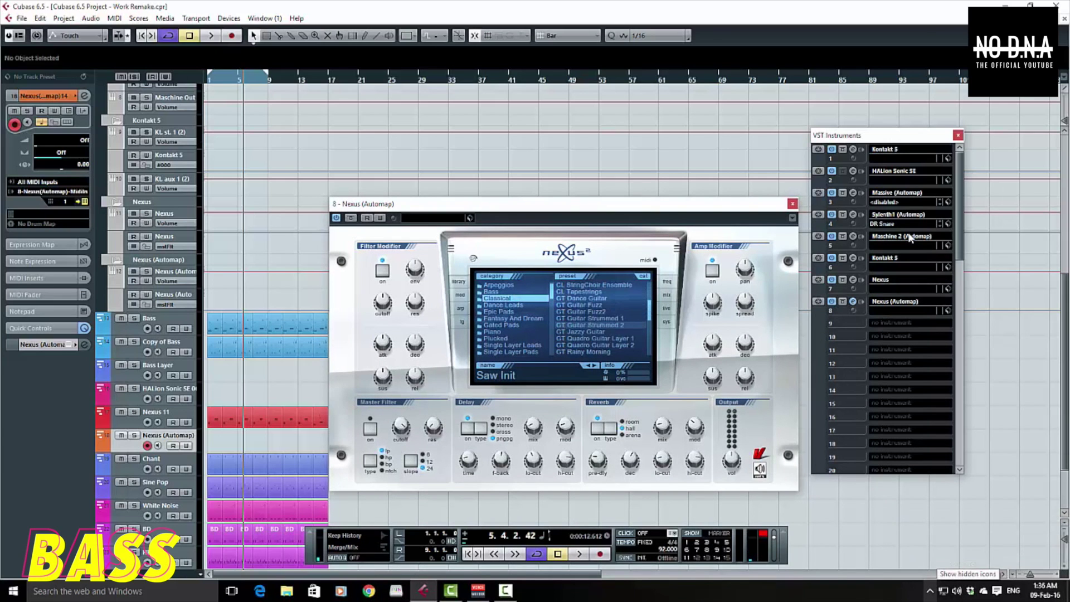
pyautogui.press('Down')
pyautogui.press('Down')
pyautogui.press('Down')
pyautogui.press('Down')
pyautogui.press('Down')
pyautogui.press('Down')
pyautogui.press('Down')
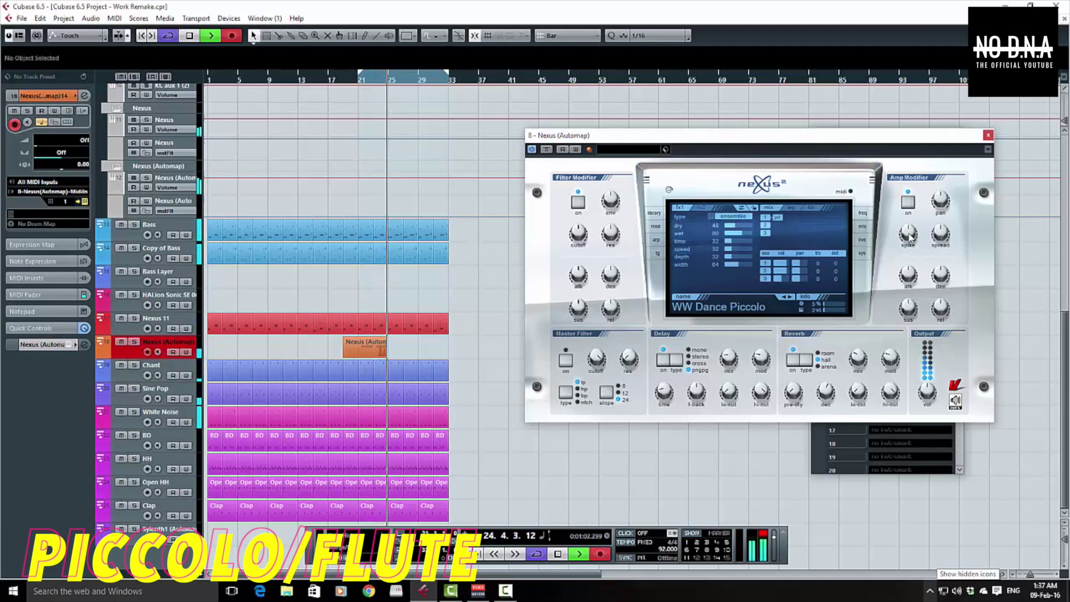
# Stop recording, open the recorded Nexus part in the Key Editor and quantize its note starts to 1/16.
pyautogui.press('space')
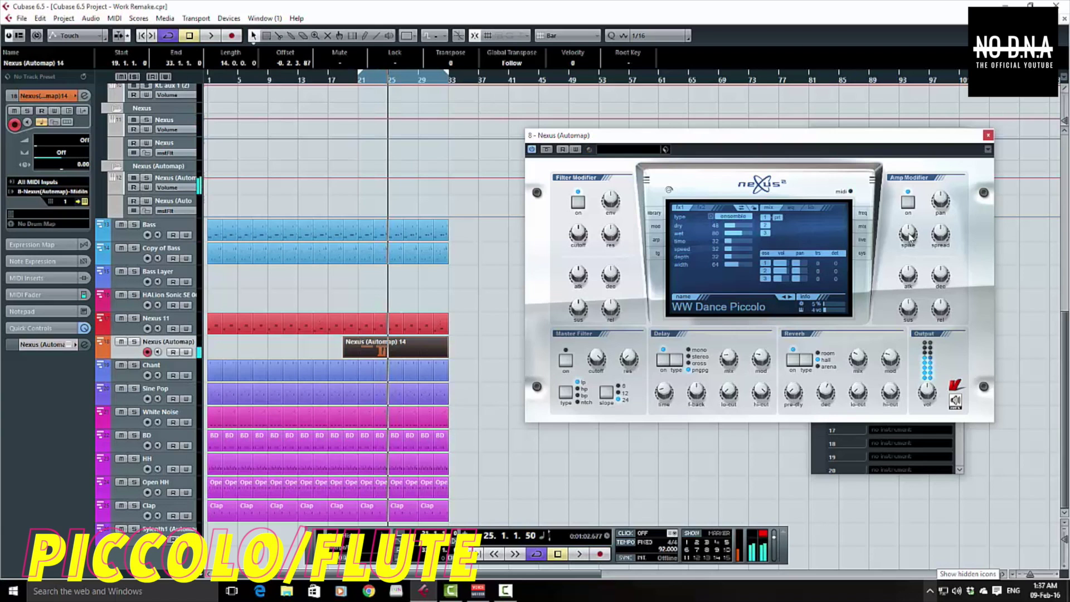
pyautogui.hotkey('ctrl', 'e')
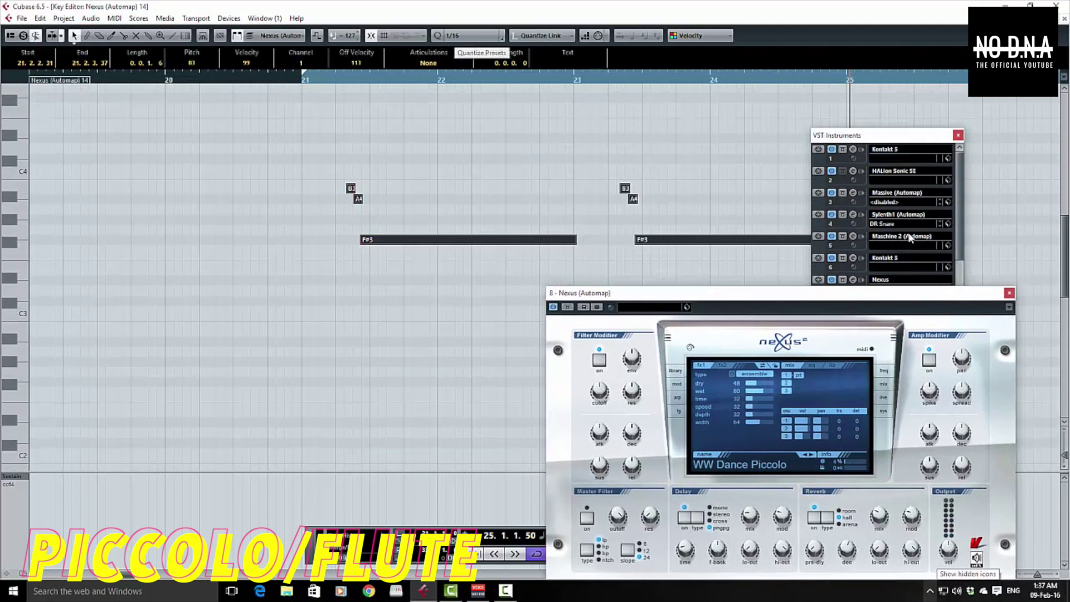
pyautogui.press('KP_Subtract')
pyautogui.press('space')
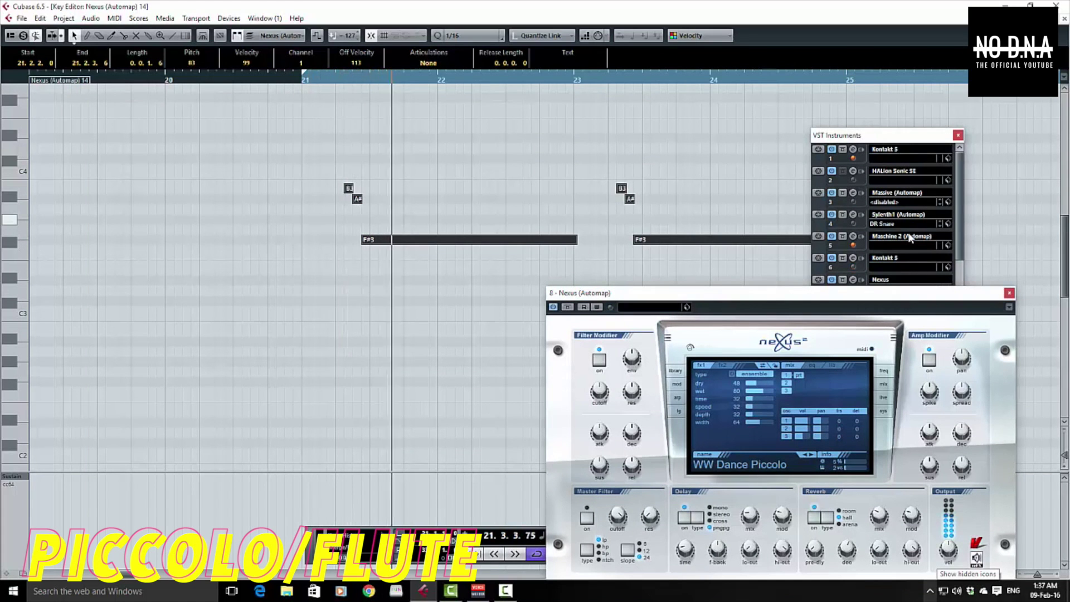
# Quantize the lengths of the selected piccolo notes and set them all to a fixed velocity of 127.
pyautogui.rightClick(444, 198)
pyautogui.moveTo(501, 364)
pyautogui.click(613, 377)
pyautogui.rightClick(406, 282)
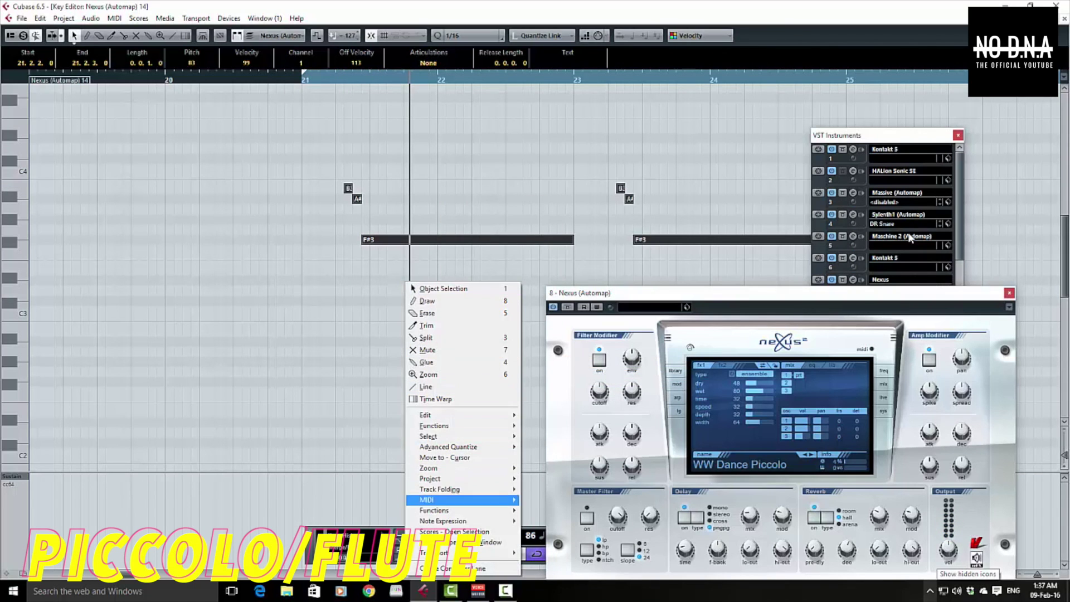
pyautogui.moveTo(468, 510)
pyautogui.click(557, 399)
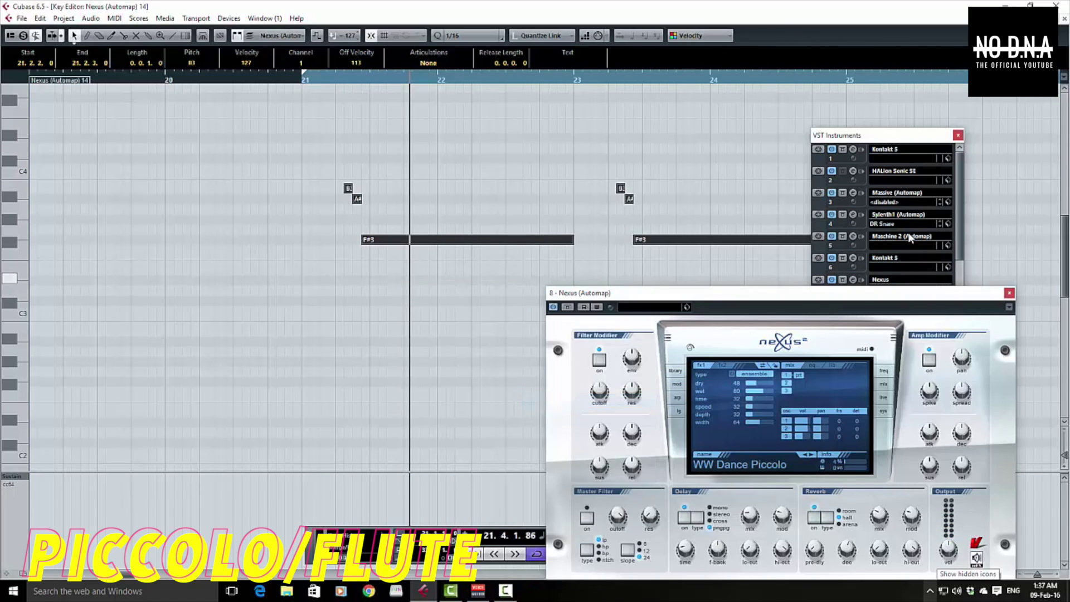
# Try shortening the first piccolo phrase's notes to a length of 0.0.0.100 and play it back from bar 21.
pyautogui.click(469, 197)
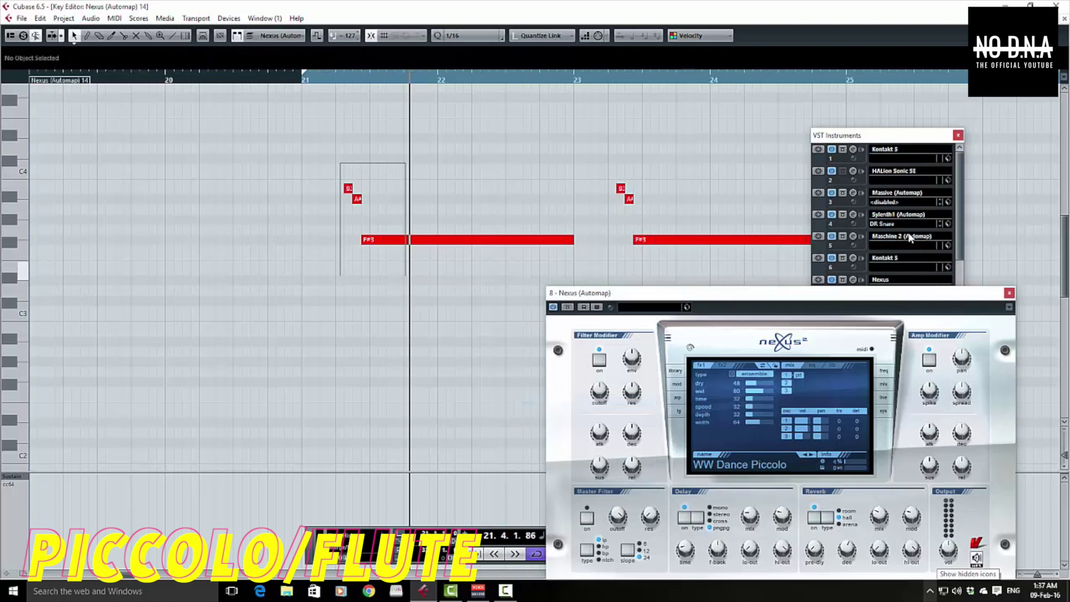
pyautogui.moveTo(340, 163); pyautogui.dragTo(406, 276)
pyautogui.moveTo(330, 77); pyautogui.dragTo(326, 81)
pyautogui.press('space')
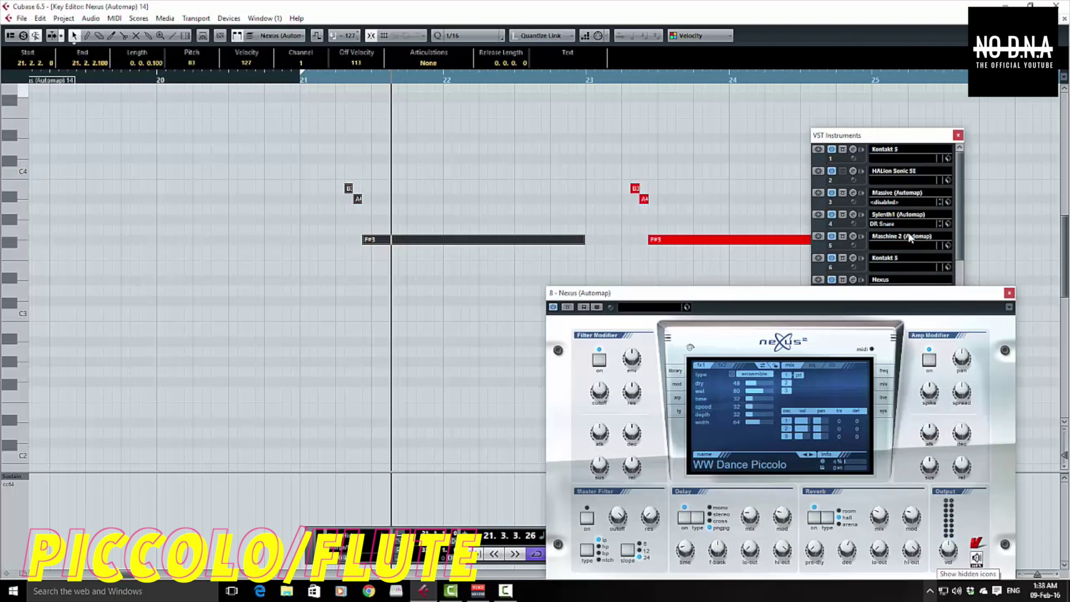
pyautogui.click(330, 92)
pyautogui.moveTo(330, 79); pyautogui.dragTo(328, 76)
pyautogui.press('space')
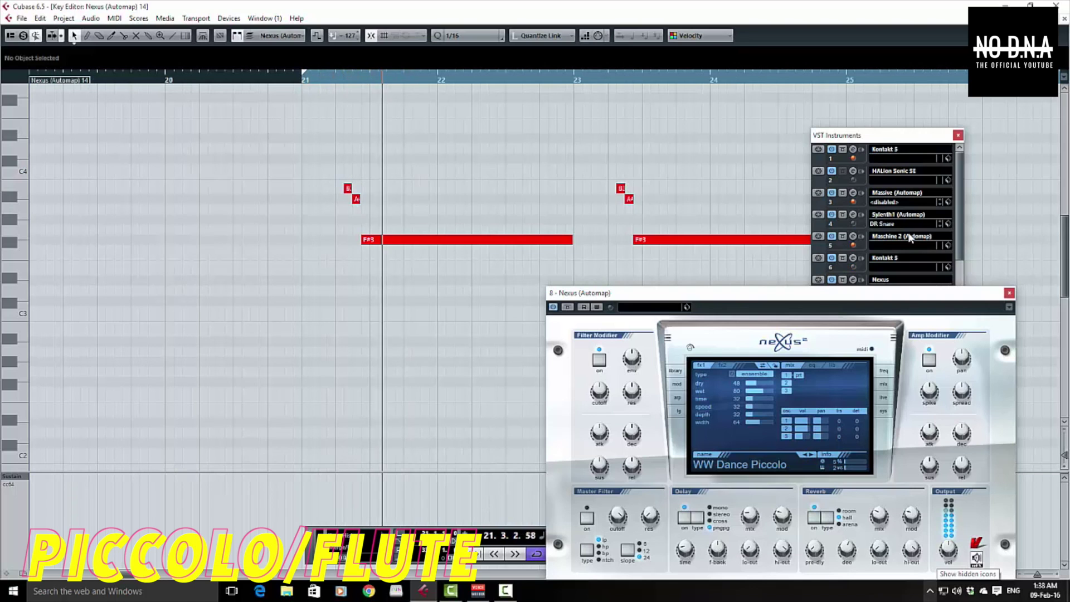
# Undo the shortening of the first piccolo phrase and stop the playback.
pyautogui.click(41, 18)
pyautogui.click(48, 31)
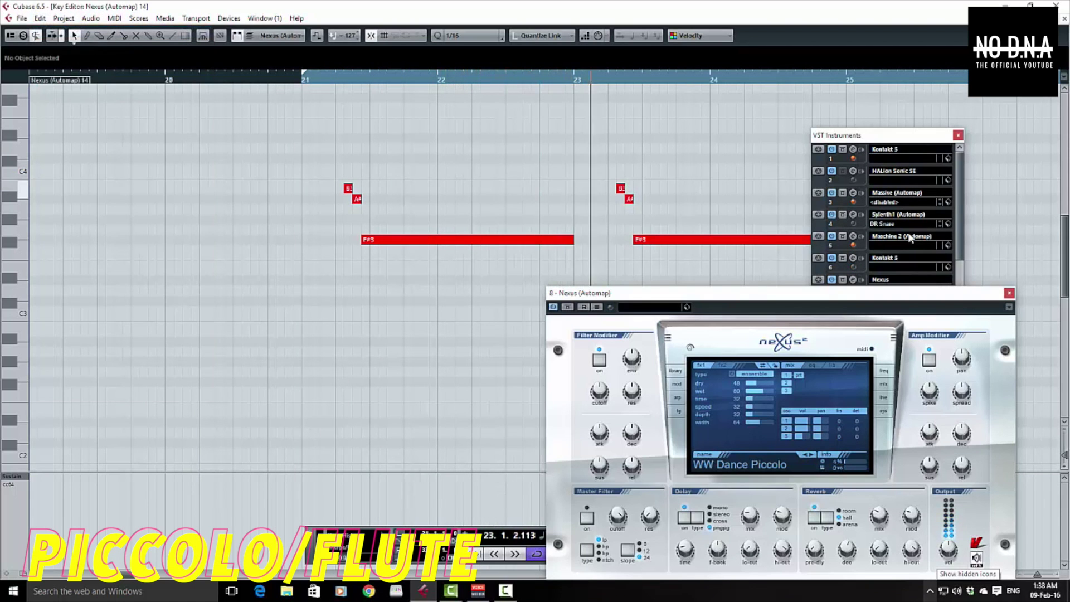
pyautogui.press('space')
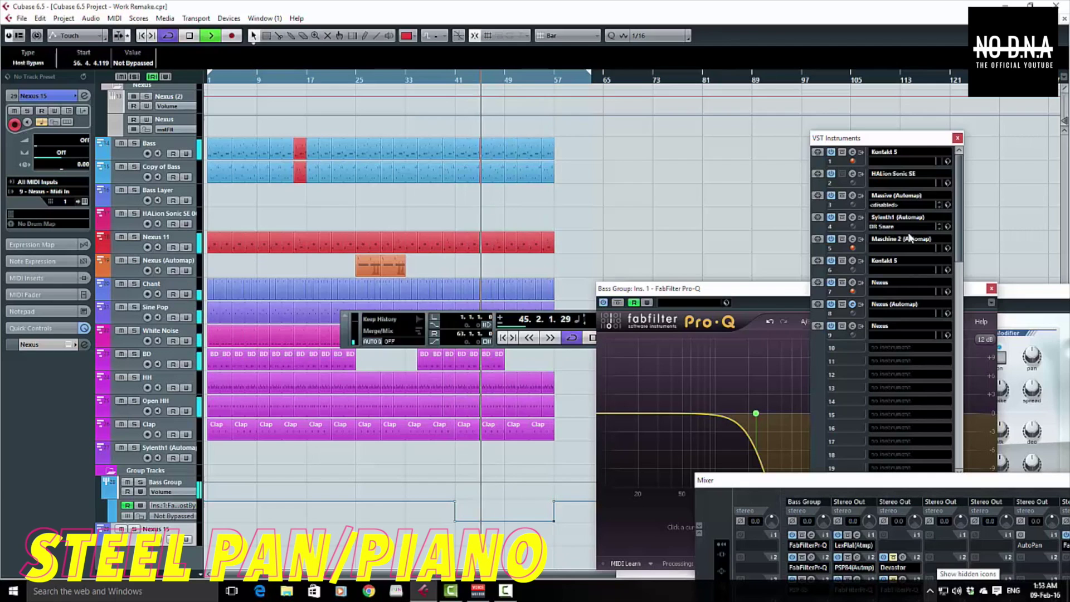
# Record a MIDI pass on the Nexus 15 track and open the recorded part in the Key Editor.
pyautogui.press('KP_Multiply')
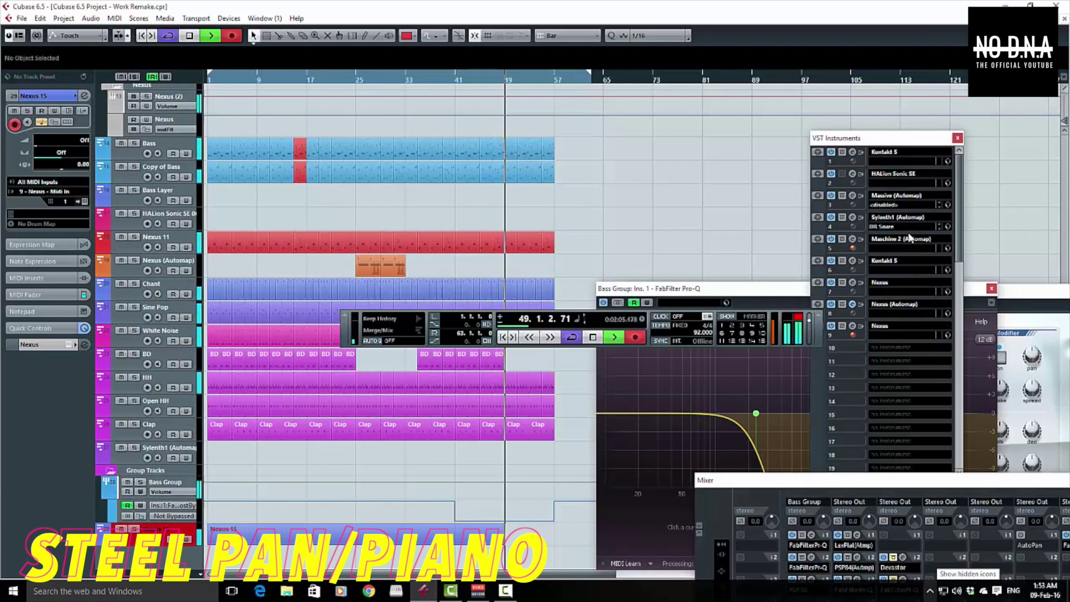
pyautogui.press('space')
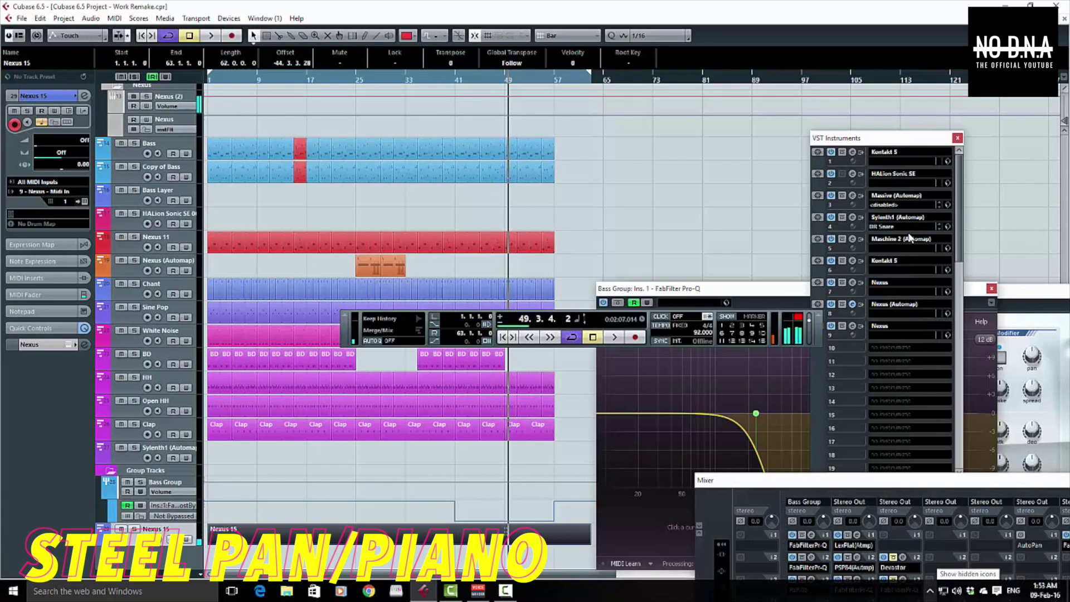
pyautogui.hotkey('ctrl', 'e')
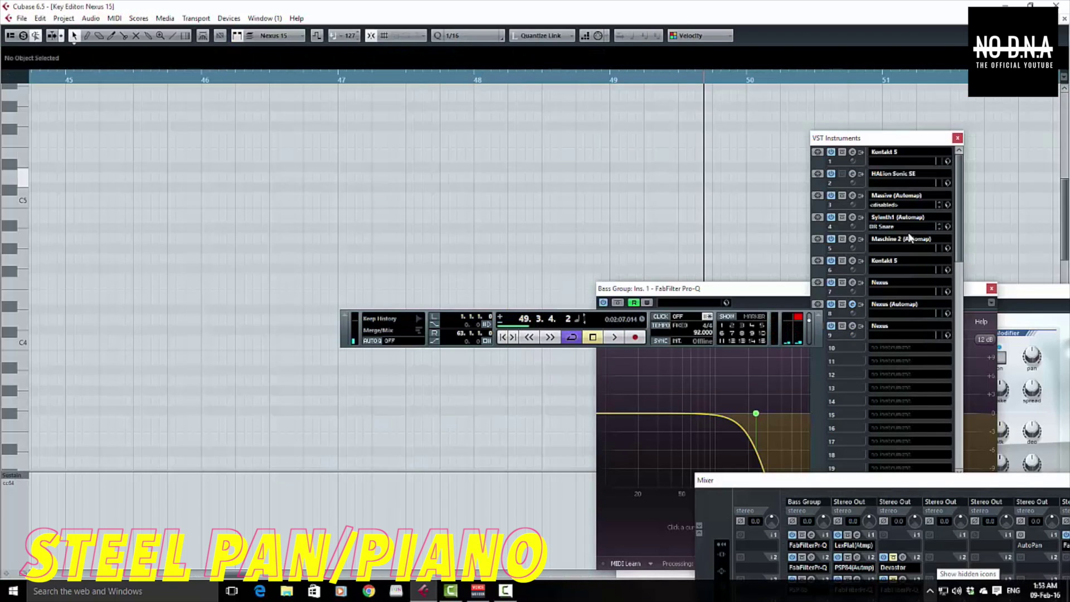
# Record further passes on the Nexus 15 part to build up the steel pan chords across bar 49.
pyautogui.press('space')
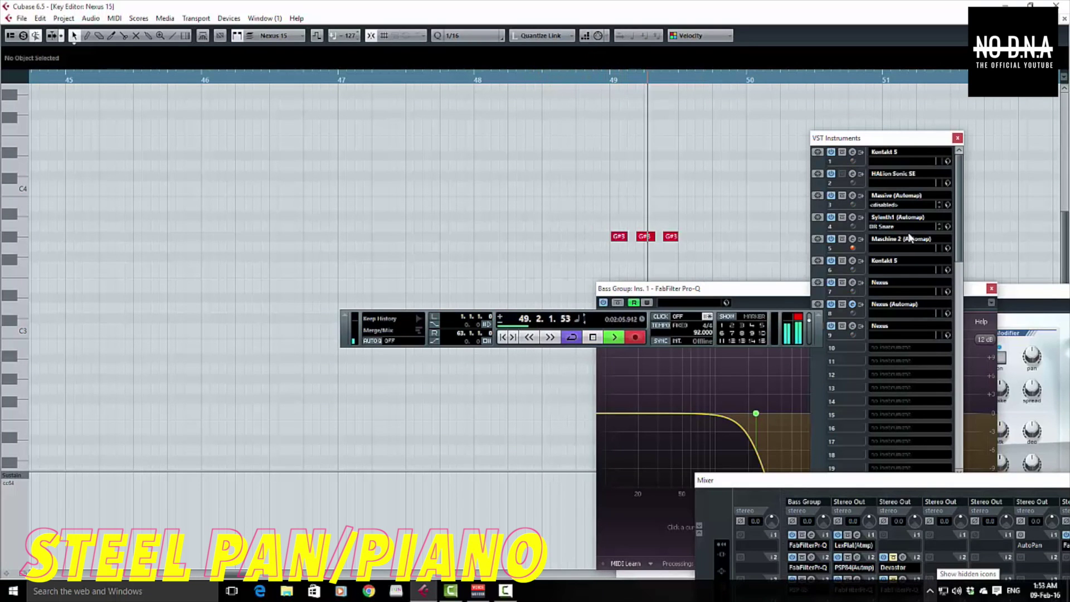
pyautogui.press('space')
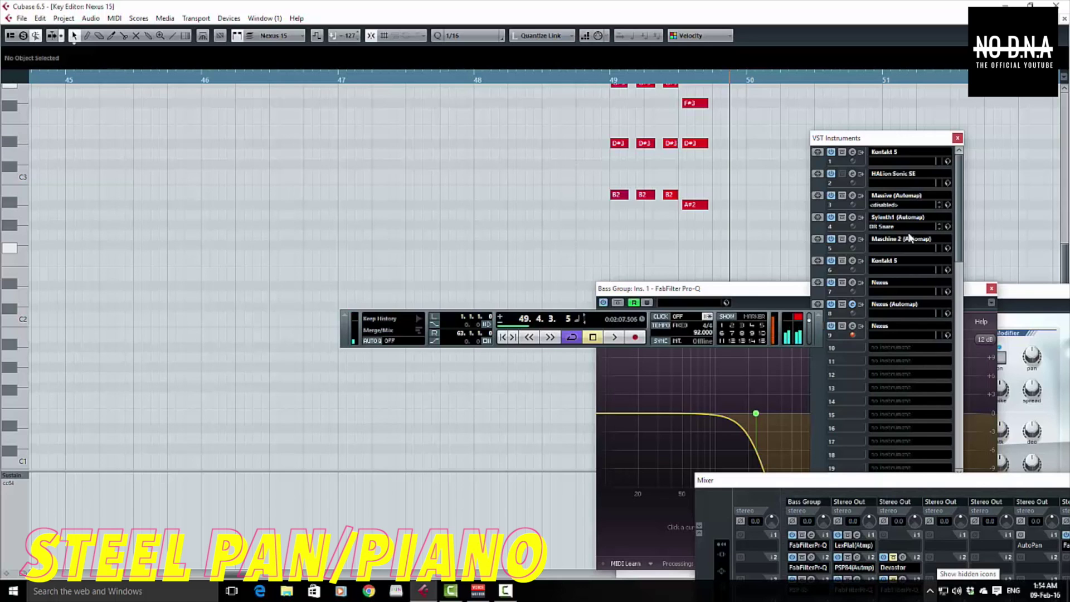
pyautogui.press('space')
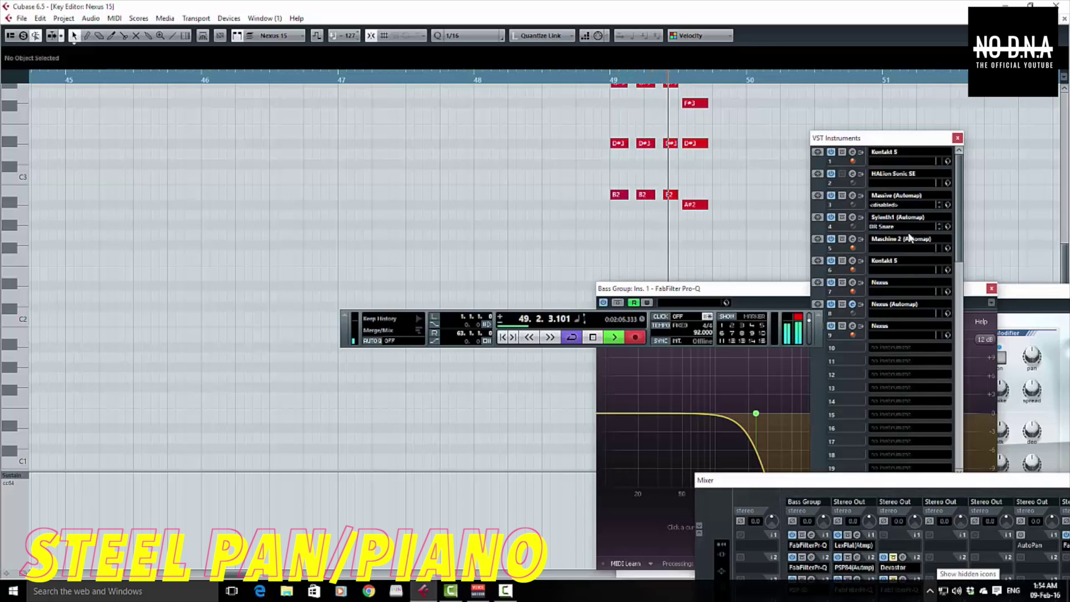
pyautogui.press('space')
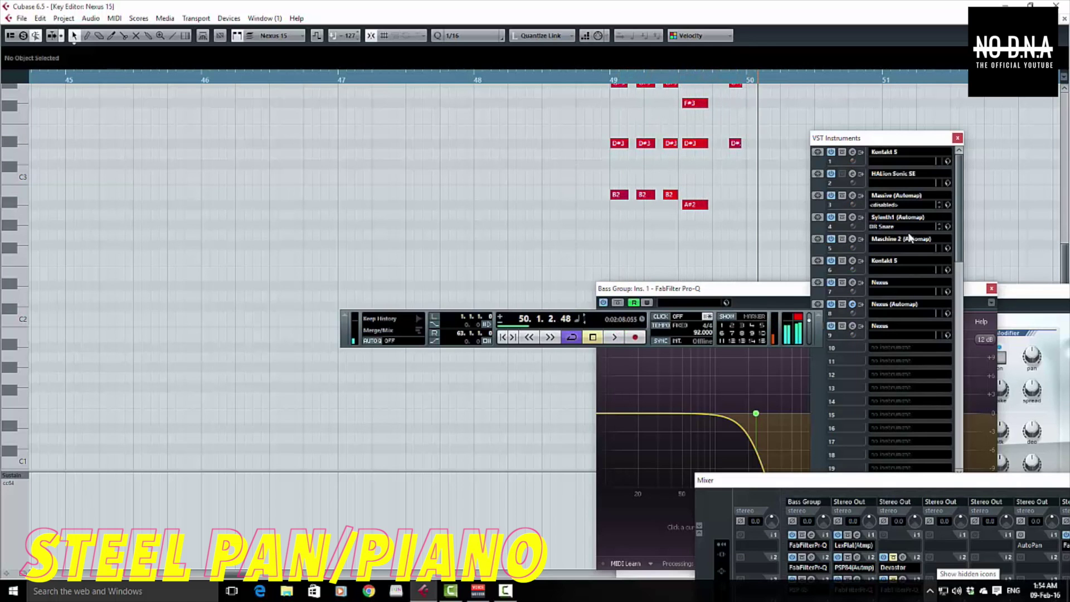
# Select all the recorded chord notes and quantize both their starts and lengths to 1/16.
pyautogui.scroll(3, 910, 238)
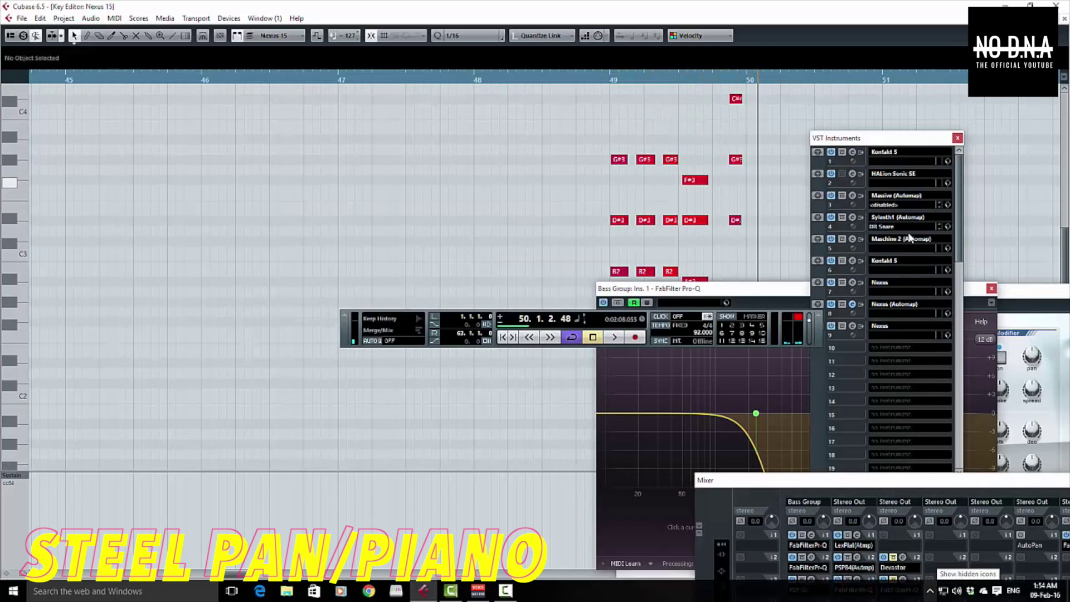
pyautogui.hotkey('ctrl', 'a')
pyautogui.press('q')
pyautogui.rightClick(610, 180)
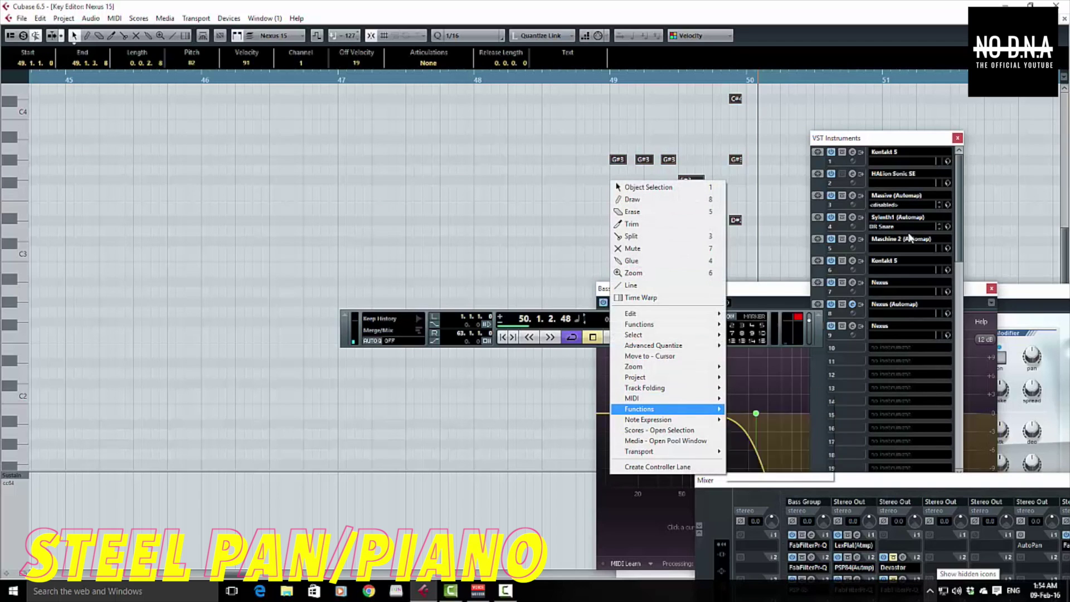
pyautogui.moveTo(669, 409)
pyautogui.press('Down')
pyautogui.press('Down')
pyautogui.press('Down')
pyautogui.press('Up')
pyautogui.press('Up')
pyautogui.press('Up')
pyautogui.press('Return')
# Set all the selected chord notes to a fixed velocity of 127.
pyautogui.press('Menu')
pyautogui.press('Down')
pyautogui.press('Down')
pyautogui.press('Down')
pyautogui.press('Down')
pyautogui.press('Down')
pyautogui.press('Down')
pyautogui.press('Down')
pyautogui.press('Down')
pyautogui.press('Down')
pyautogui.press('Down')
pyautogui.press('Down')
pyautogui.press('Down')
pyautogui.press('Down')
pyautogui.press('Down')
pyautogui.press('Down')
pyautogui.press('Down')
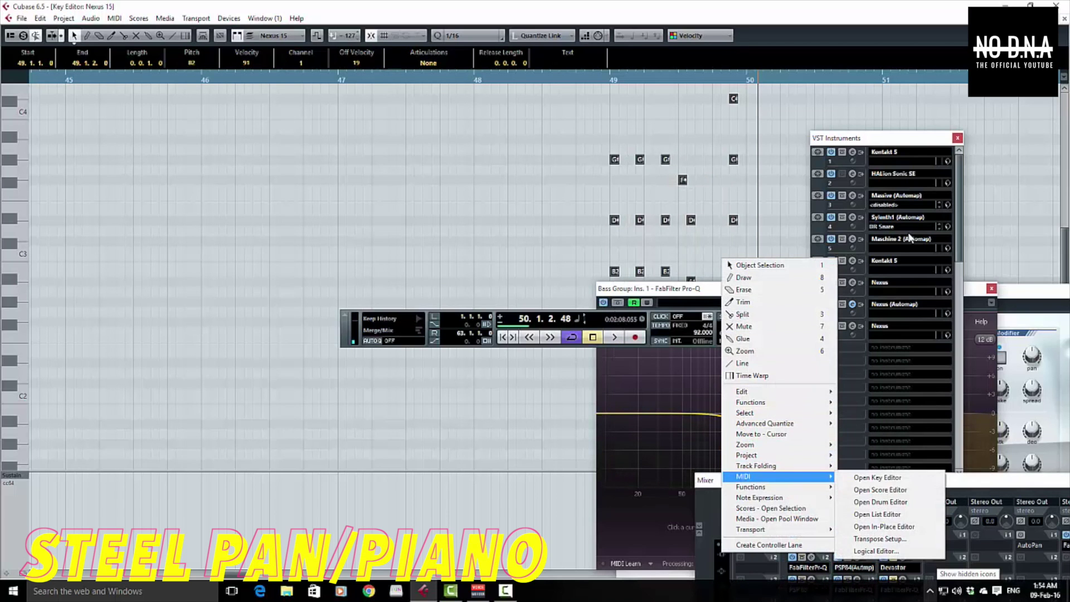
pyautogui.press('Right')
pyautogui.press('Left')
pyautogui.press('Down')
pyautogui.press('Right')
pyautogui.press('Up')
pyautogui.press('Up')
pyautogui.press('Up')
pyautogui.press('Up')
pyautogui.press('Up')
pyautogui.press('Up')
pyautogui.press('Up')
pyautogui.press('Up')
pyautogui.press('Up')
pyautogui.press('Return')
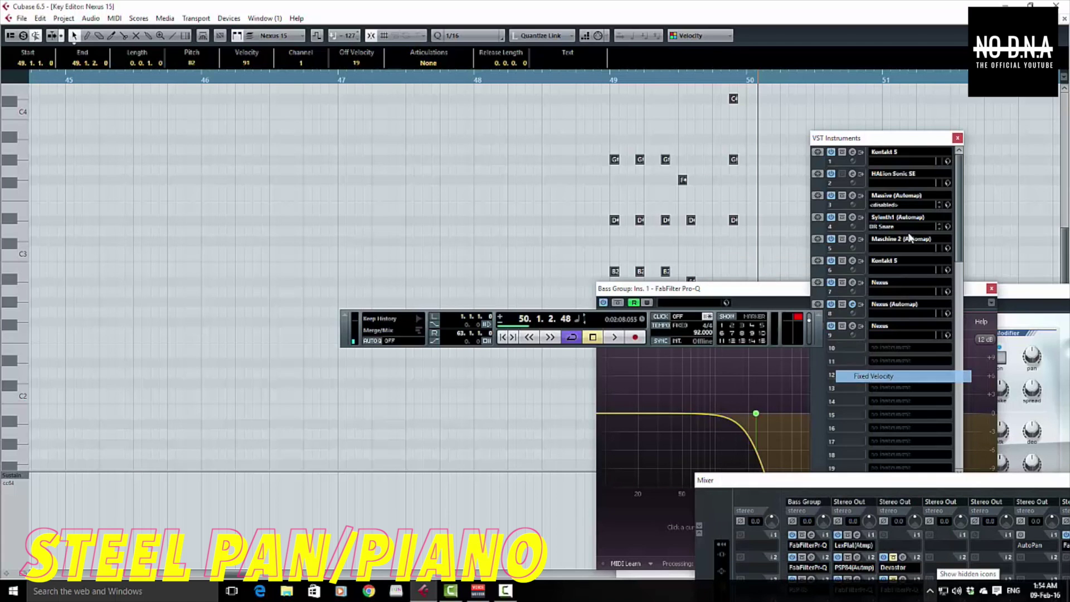
# Shift the D#3 and A#2 notes of bar 49's fourth chord to 49.3.1 and play the phrase back.
pyautogui.scroll(-3, 702, 217)
pyautogui.moveTo(702, 131); pyautogui.dragTo(692, 206)
pyautogui.hotkey('ctrl', 'Left')
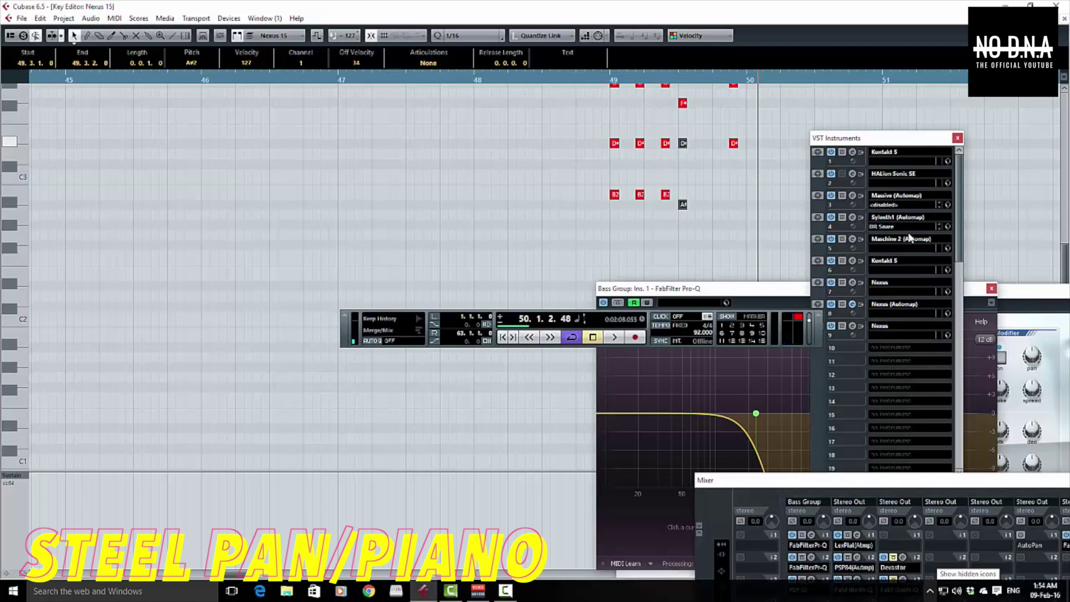
pyautogui.press('space')
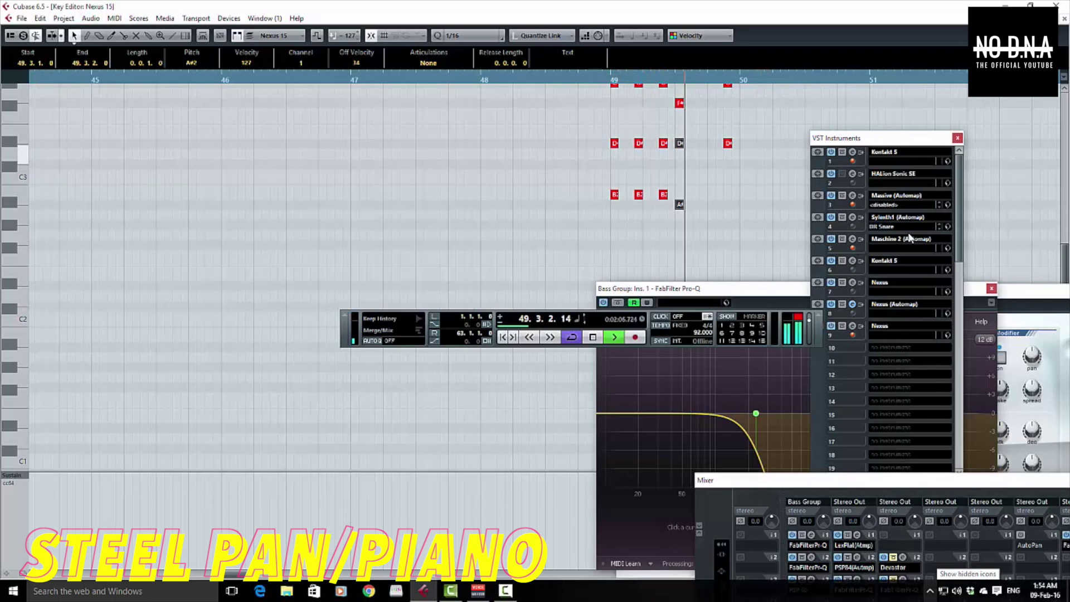
pyautogui.press('space')
# Copy the last chord of bar 49 to 50.1.1 and lower the copy's top note to B3.
pyautogui.scroll(3, 909, 239)
pyautogui.press('Right')
pyautogui.press('Right')
pyautogui.moveTo(729, 98); pyautogui.dragTo(744, 99)
pyautogui.click(761, 126)
pyautogui.click(744, 98)
pyautogui.press('Down')
pyautogui.press('Down')
pyautogui.press('Down')
pyautogui.press('Down')
pyautogui.press('Down')
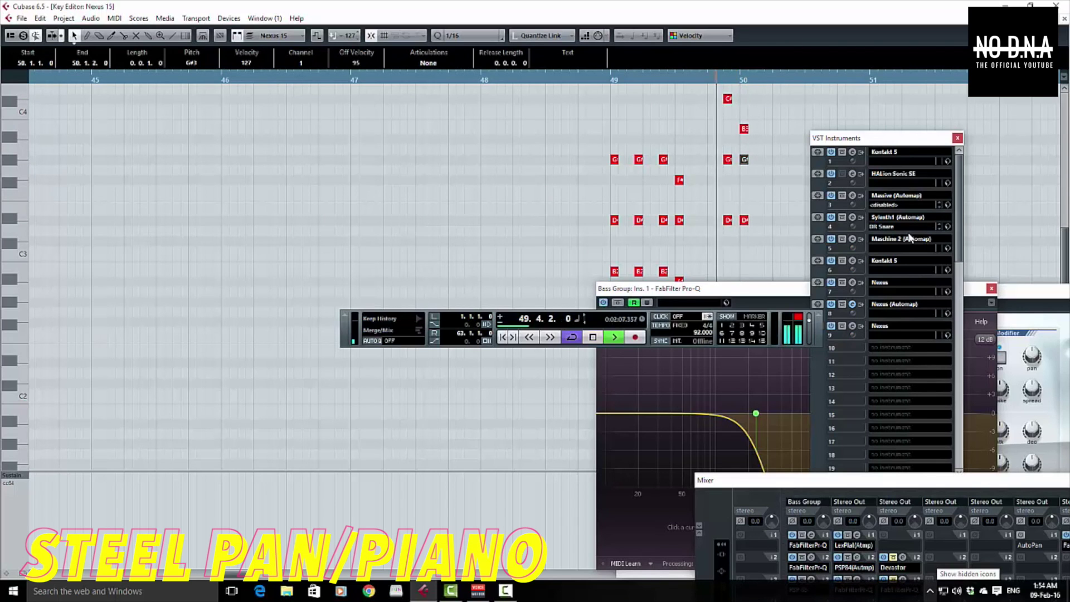
# Copy the second to fourth chords of bar 49 into bar 50, starting at 50.1.4, and play them back.
pyautogui.scroll(-1, 708, 136)
pyautogui.scroll(1, 708, 136)
pyautogui.moveTo(708, 136); pyautogui.dragTo(614, 248)
pyautogui.moveTo(708, 248); pyautogui.dragTo(694, 281)
pyautogui.moveTo(719, 136); pyautogui.dragTo(633, 284)
pyautogui.hotkey('ctrl', 'd')
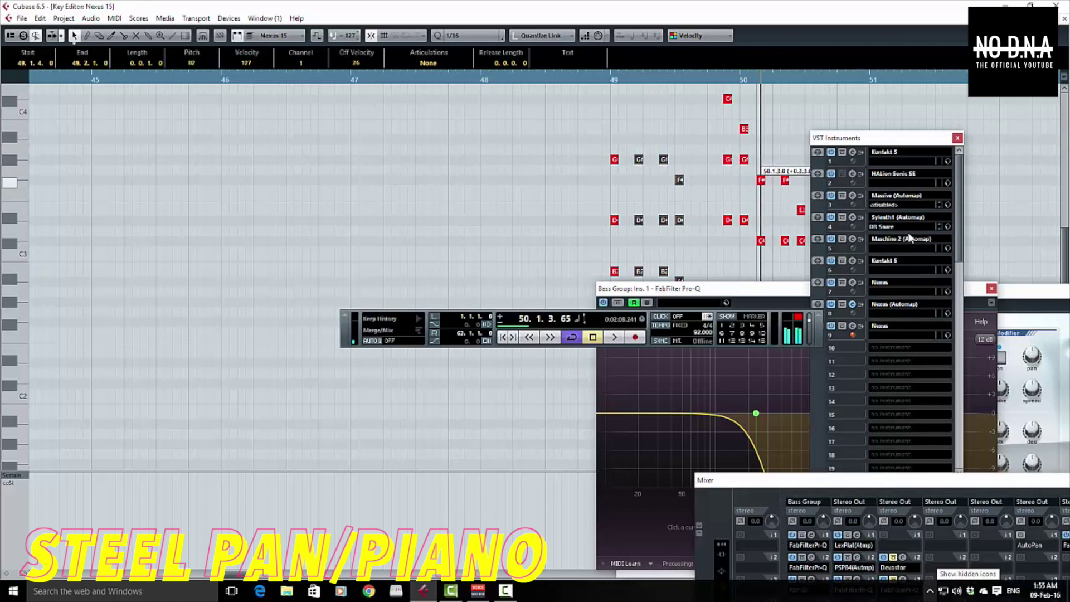
pyautogui.press('space')
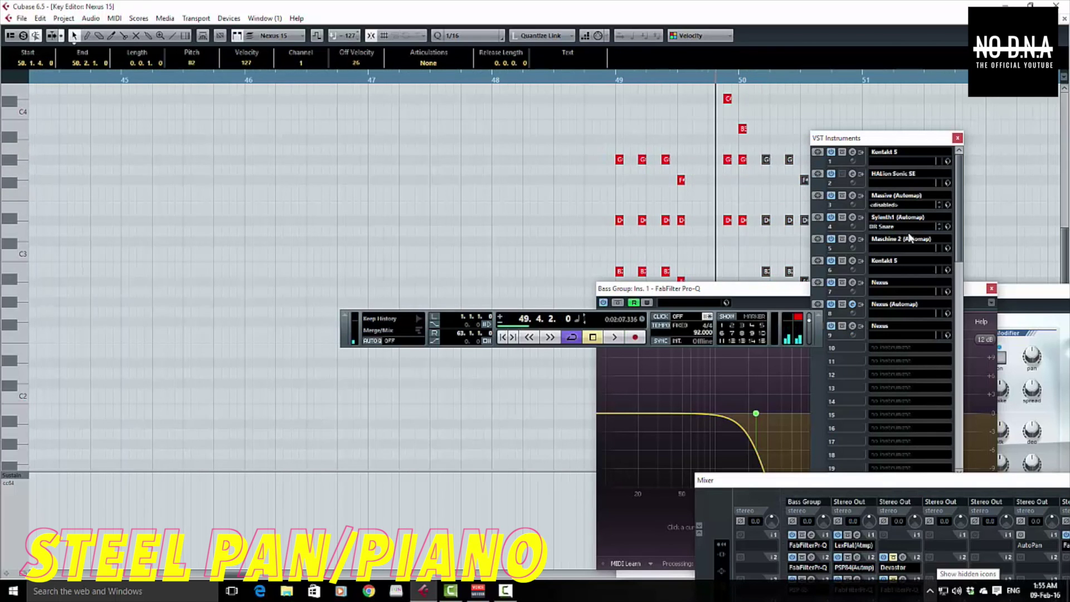
pyautogui.press('space')
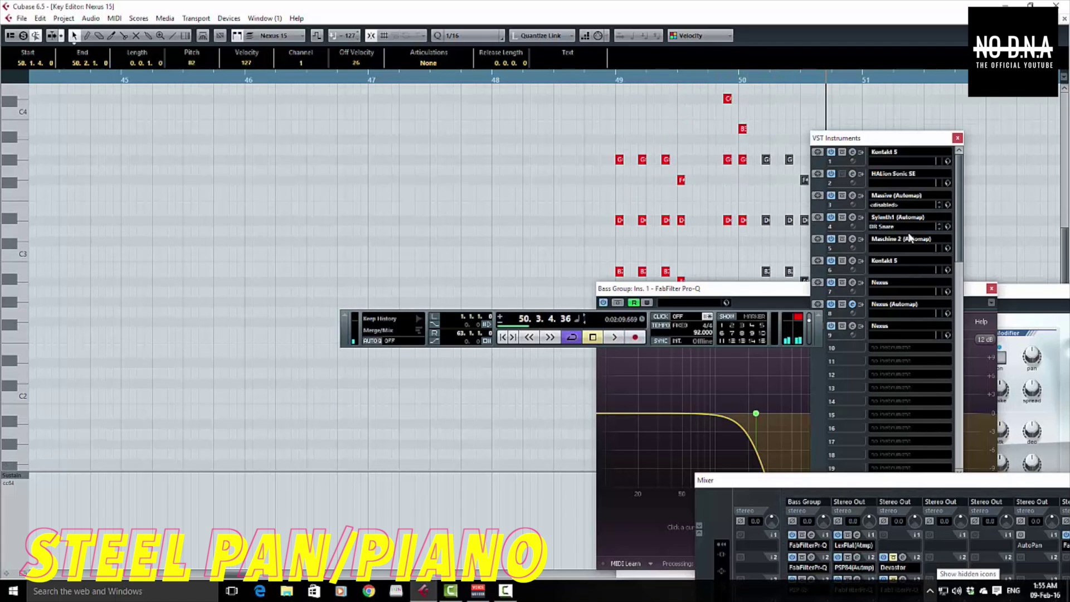
# Move the VST Instruments window aside and raise the A#2 notes at 49.3.1 and 50.3.1 to C#3, checking them in playback.
pyautogui.moveTo(870, 138); pyautogui.dragTo(970, 203)
pyautogui.click(818, 229)
pyautogui.click(805, 220)
pyautogui.click(813, 181)
pyautogui.click(804, 180)
pyautogui.scroll(-3, 804, 224)
pyautogui.press('Right')
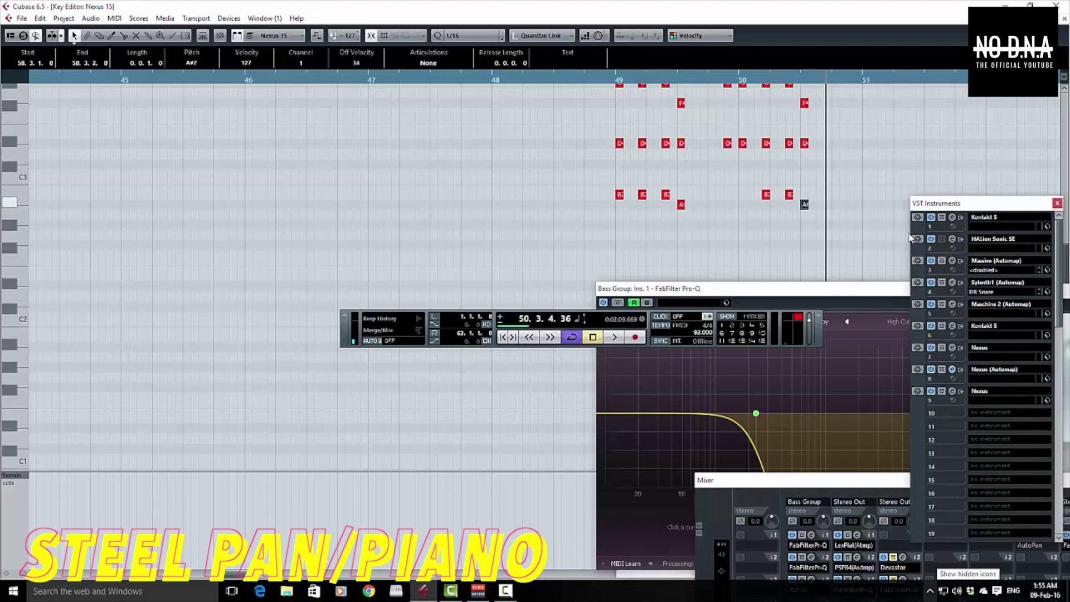
pyautogui.press('Escape')
pyautogui.press('Left')
pyautogui.press('Up')
pyautogui.press('Up')
pyautogui.press('Up')
pyautogui.press('Right')
pyautogui.press('Up')
pyautogui.press('Up')
pyautogui.press('Up')
pyautogui.press('space')
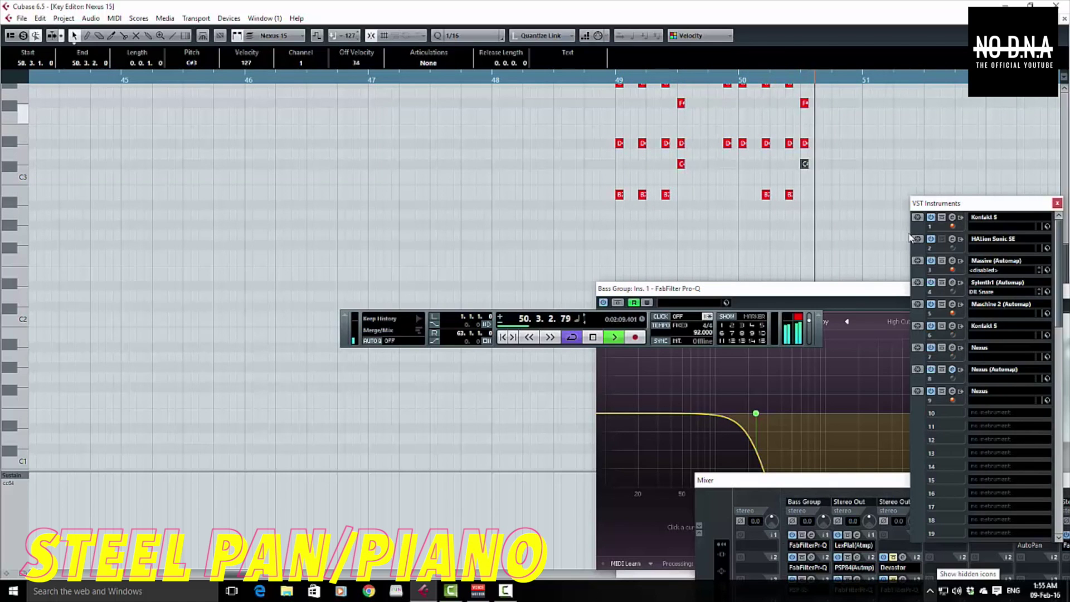
pyautogui.press('space')
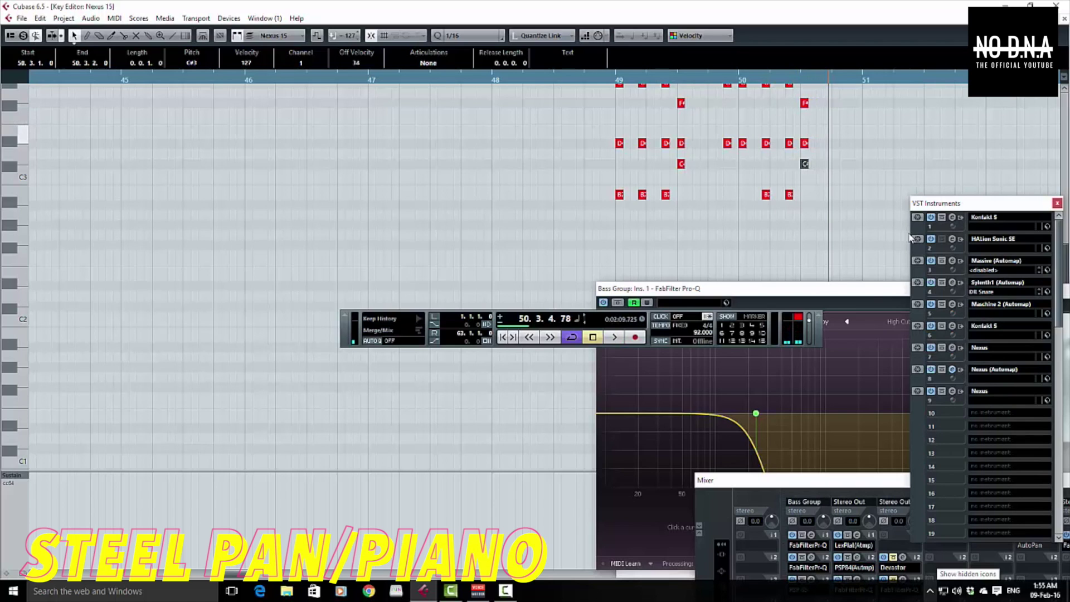
# Take the C#3 out of the chord at 50.3.1, leaving D#3 as its lowest note, and play the phrase.
pyautogui.press('Up')
pyautogui.press('Up')
pyautogui.press('space')
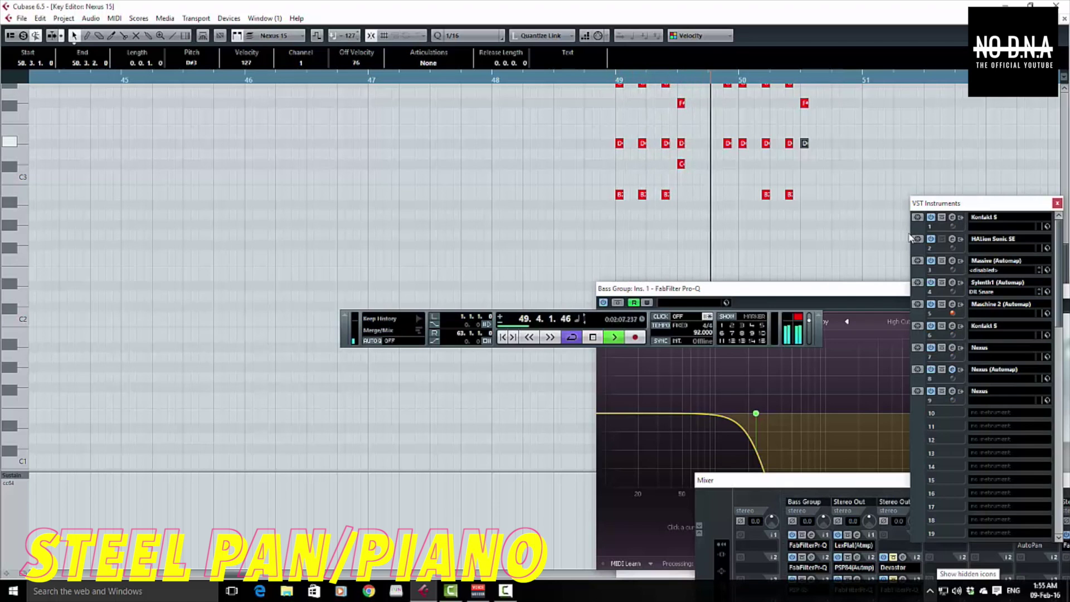
# Return to the project window and duplicate the two-bar Nexus 15 part from bar 49 to 51.1.1.
pyautogui.press('Return')
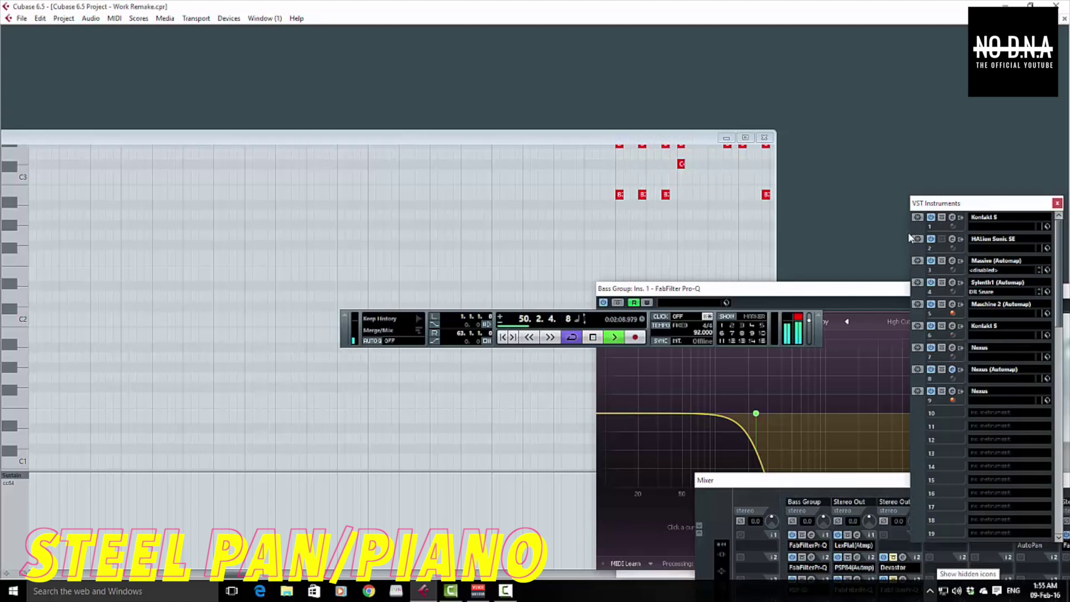
pyautogui.press('space')
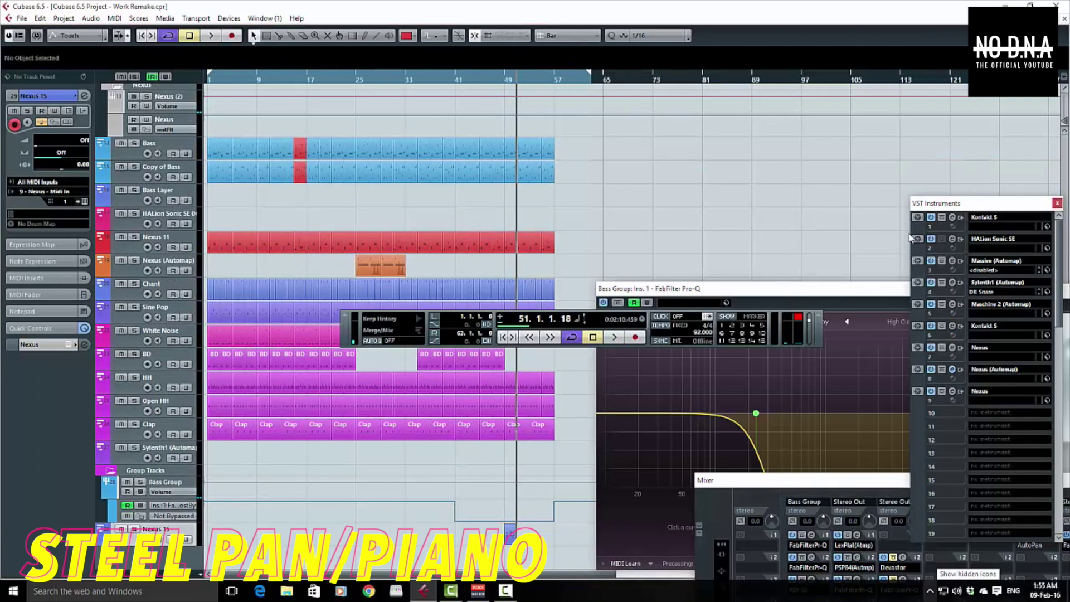
pyautogui.hotkey('ctrl', 'd')
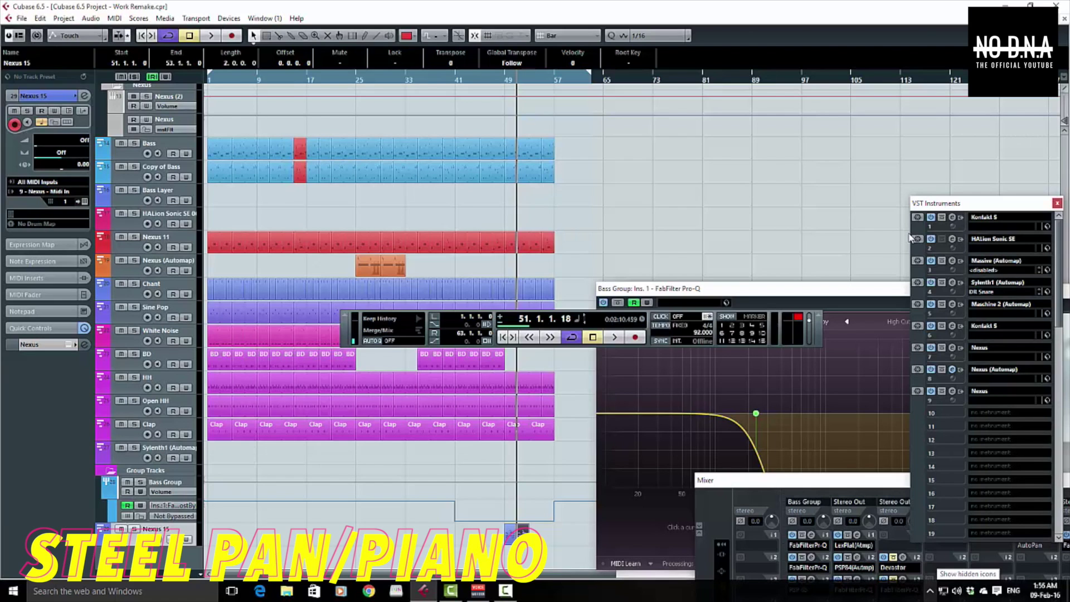
# Open the duplicated Nexus 15 part in the Key Editor and add a B3 note at 52.3.1.
pyautogui.press('Return')
pyautogui.scroll(-3, 909, 238)
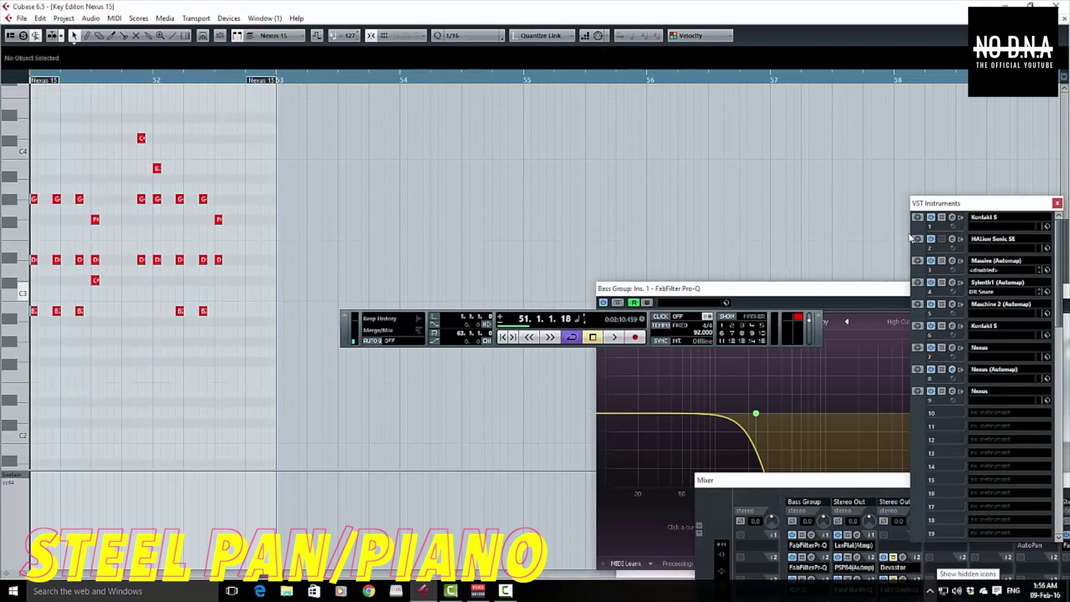
pyautogui.click(218, 260)
pyautogui.doubleClick(219, 179)
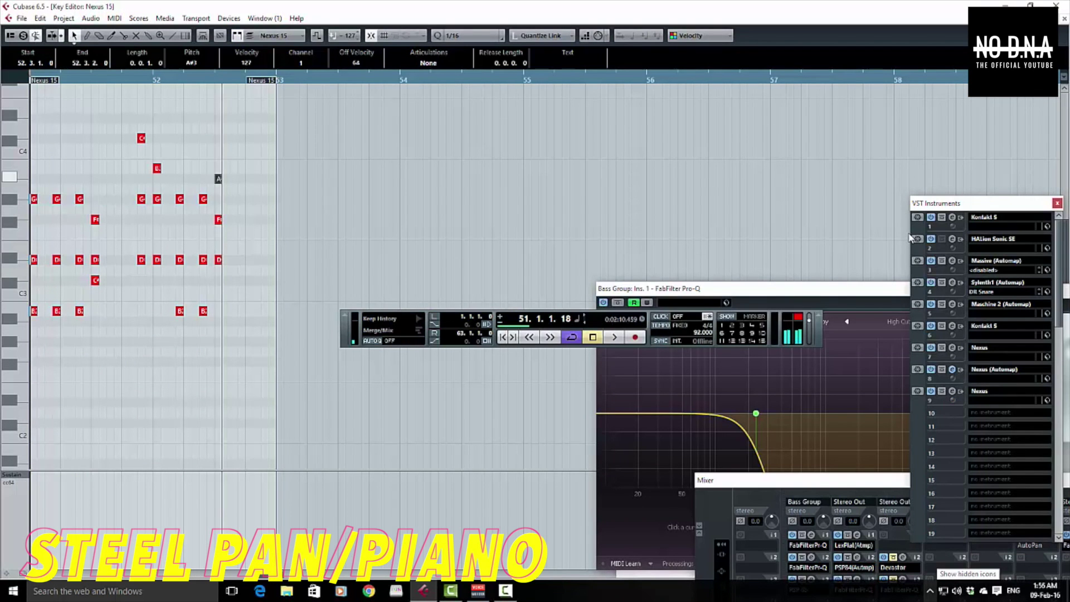
pyautogui.moveTo(219, 179); pyautogui.dragTo(218, 168)
# Add a C#4 note at 52.3.4, play back the ending and close the Key Editor.
pyautogui.doubleClick(233, 138)
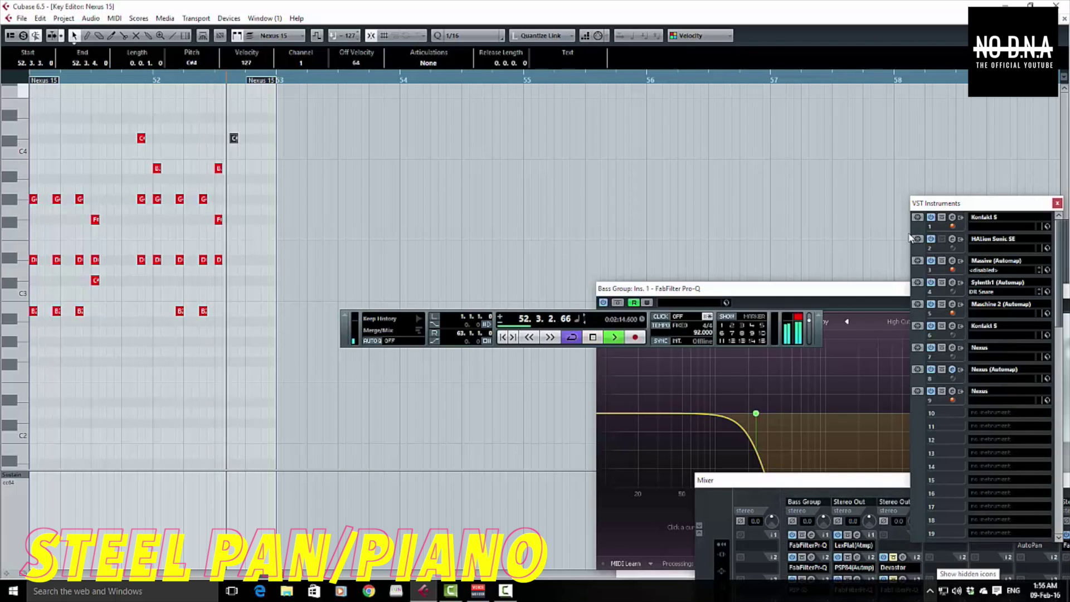
pyautogui.moveTo(233, 138); pyautogui.dragTo(241, 139)
pyautogui.click(208, 80)
pyautogui.press('space')
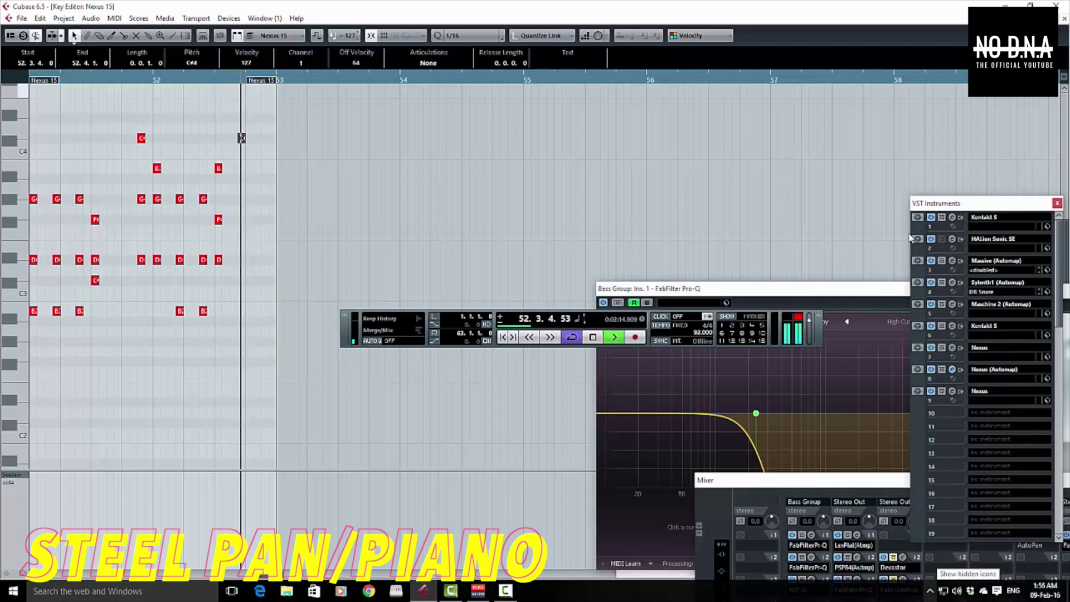
pyautogui.press('space')
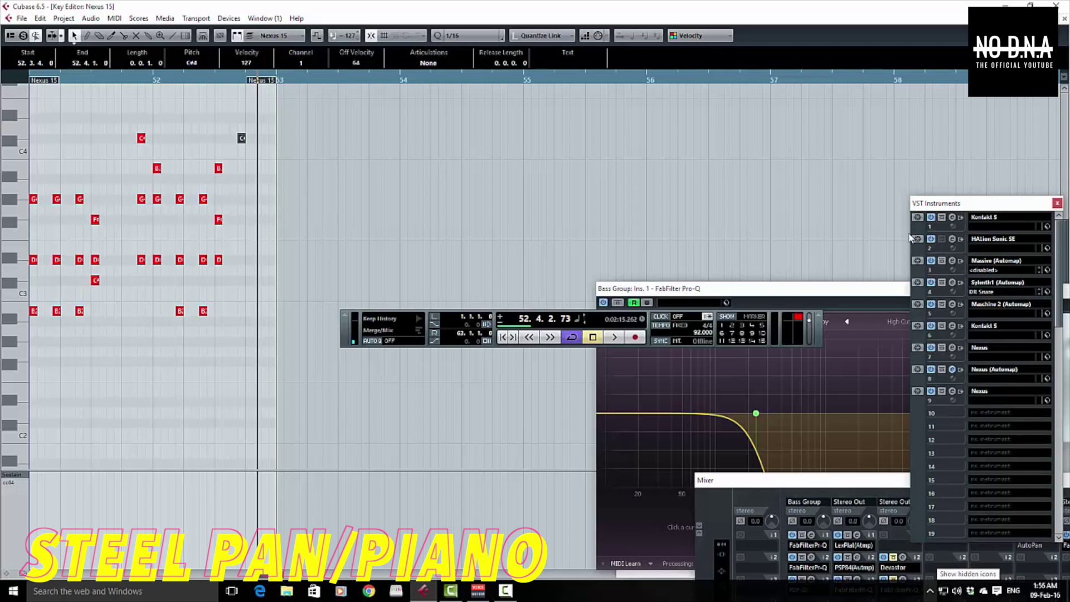
pyautogui.press('Return')
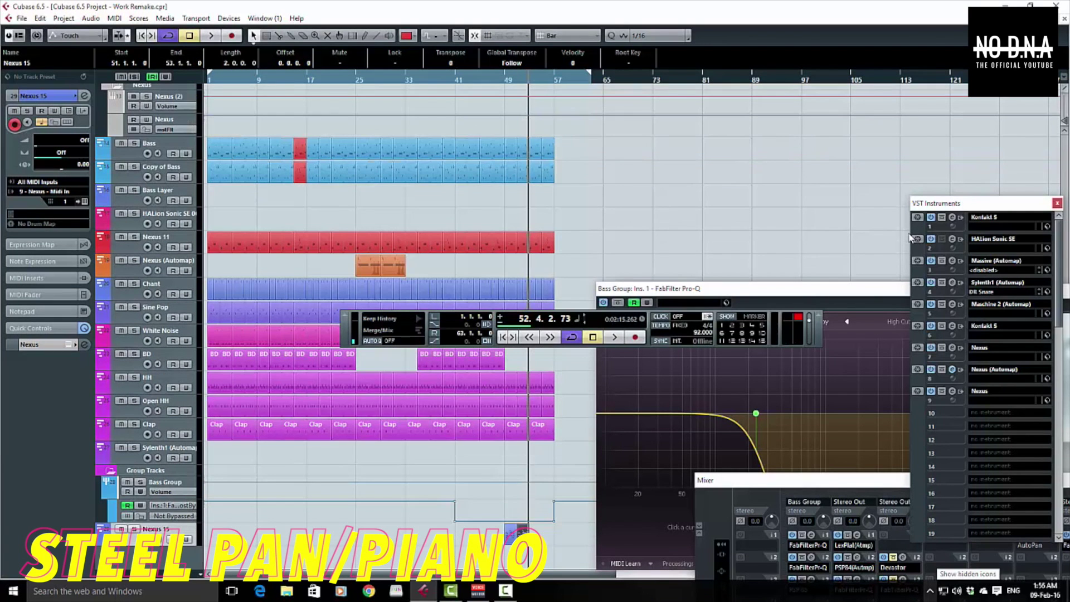
# Rename the Nexus 15 track as Piano, placed below Nexus 11, and the Nexus (Automap) track as Piccolo.
pyautogui.press('F2')
pyautogui.write('o')
pyautogui.press('Return')
pyautogui.hotkey('ctrl', 'z')
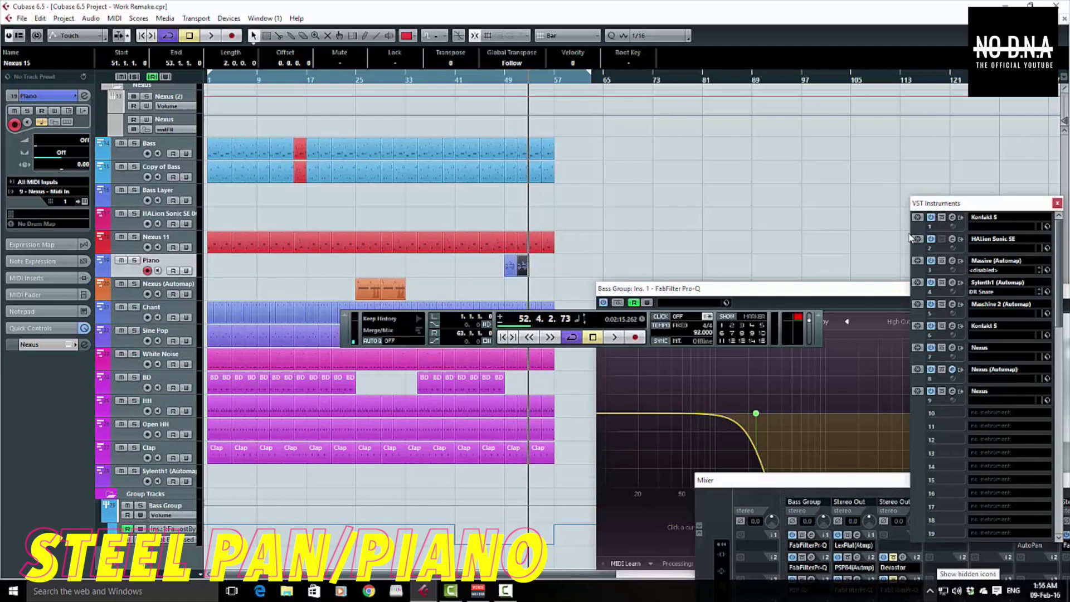
pyautogui.press('Down')
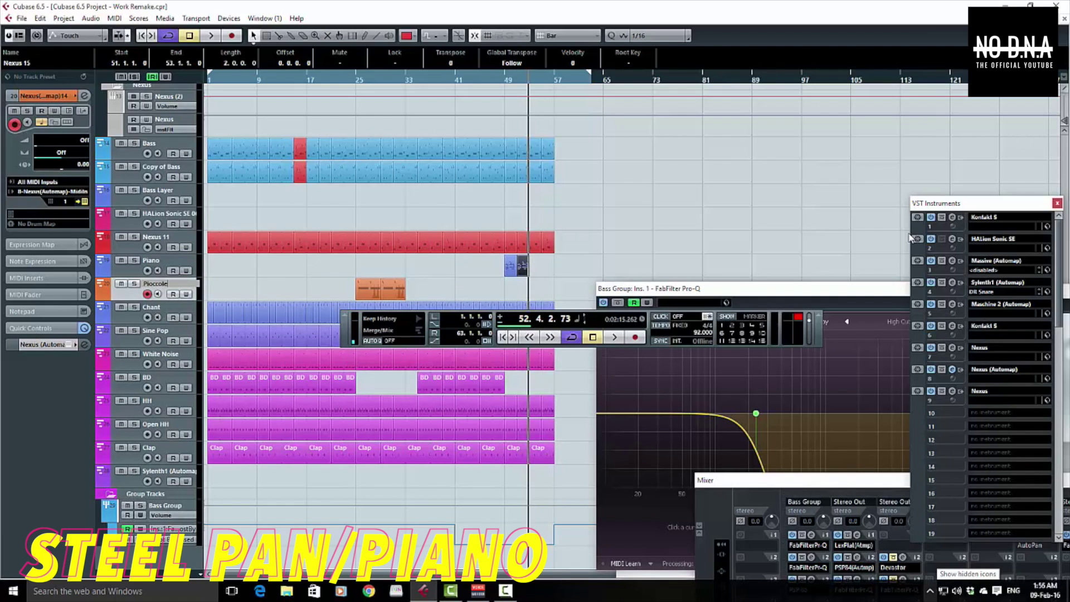
pyautogui.press('Return')
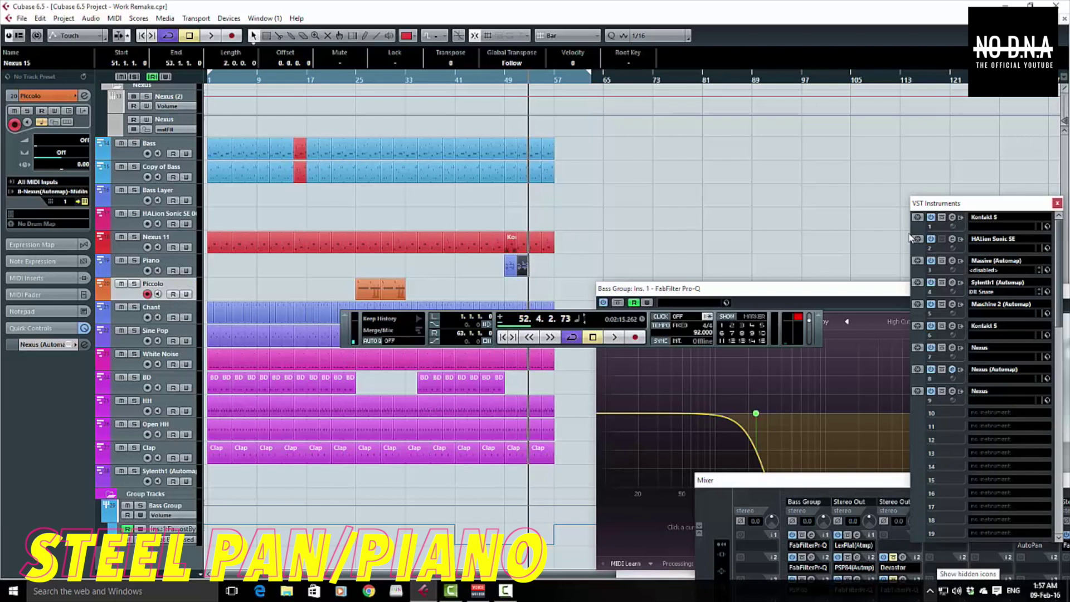
# Place the Piccolo parts from bar 25 at 53.1.1 and play the arrangement leading up to them.
pyautogui.click(909, 234)
pyautogui.moveTo(381, 288); pyautogui.dragTo(555, 288)
pyautogui.moveTo(526, 80); pyautogui.dragTo(515, 120)
pyautogui.press('space')
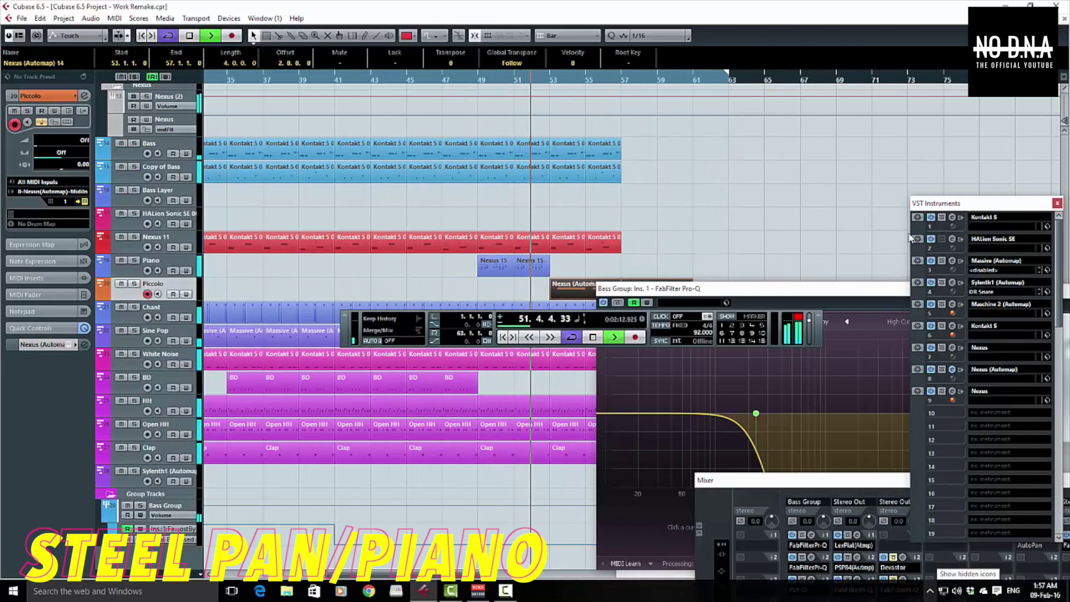
# Stop playback and open the Piano part at bar 51 in the Key Editor.
pyautogui.press('Up')
pyautogui.press('space')
pyautogui.moveTo(532, 265); pyautogui.dragTo(531, 283)
pyautogui.doubleClick(532, 283)
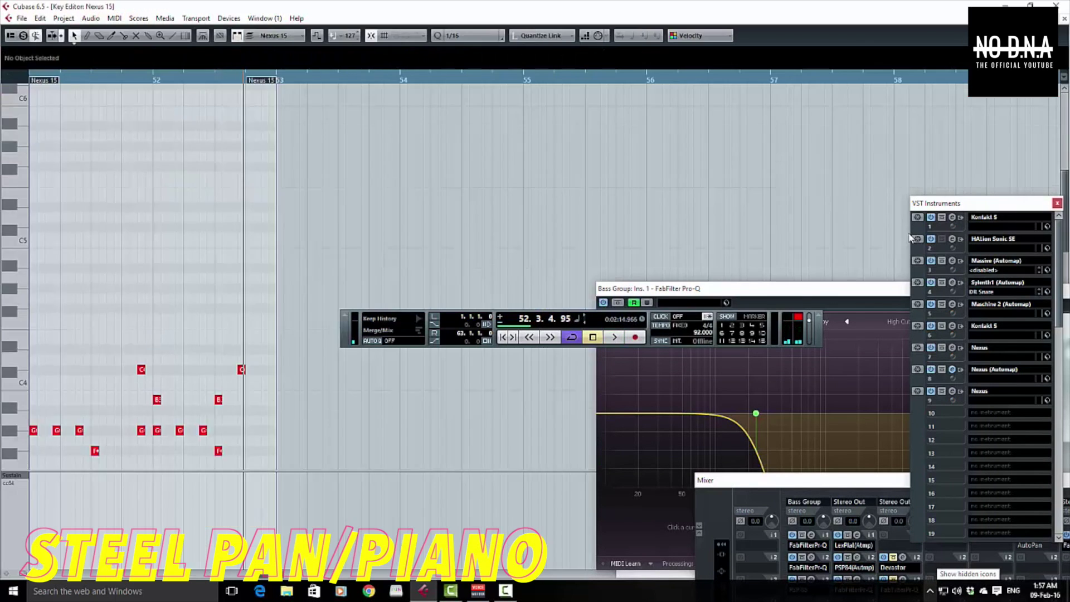
# Delete the unwanted events in the boxed range and reposition the remaining selection.
pyautogui.hscroll(-2, 228, 192)
pyautogui.moveTo(229, 193); pyautogui.dragTo(423, 391)
pyautogui.press('Delete')
pyautogui.press('Delete')
pyautogui.press('Delete')
pyautogui.moveTo(433, 245); pyautogui.dragTo(450, 246)
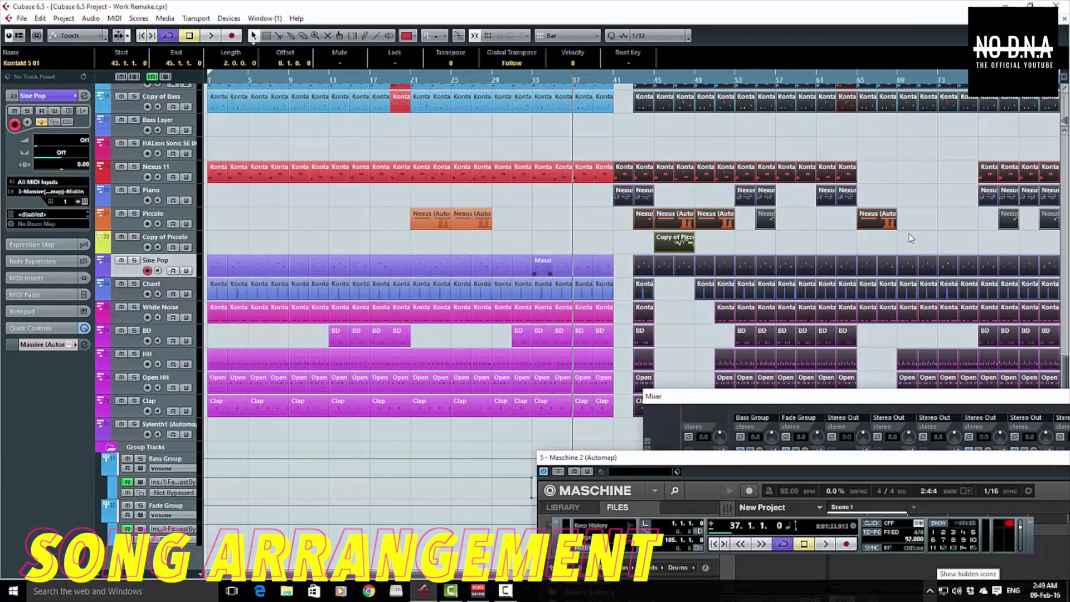
# Move the selected block of parts two bars earlier to close the gap at bar 41, and start playback.
pyautogui.scroll(4, 911, 238)
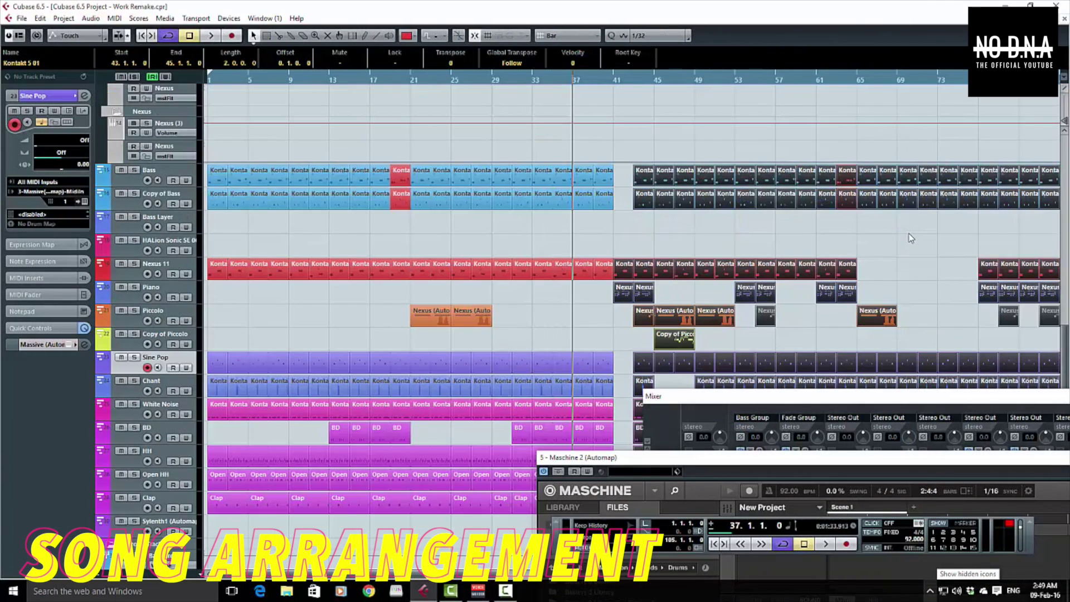
pyautogui.moveTo(623, 292); pyautogui.dragTo(603, 293)
pyautogui.click(911, 238)
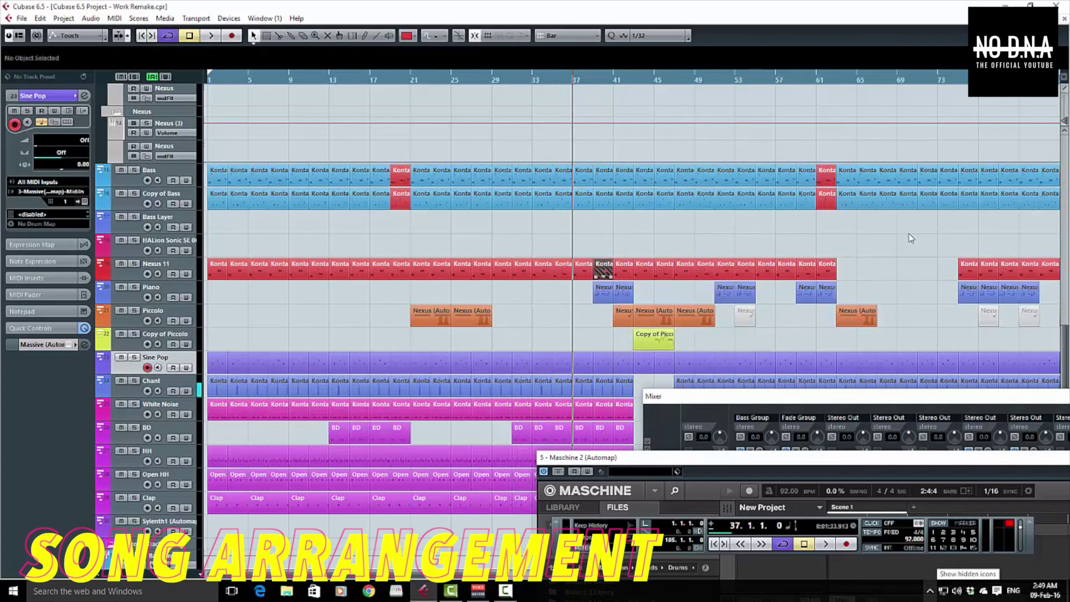
pyautogui.press('space')
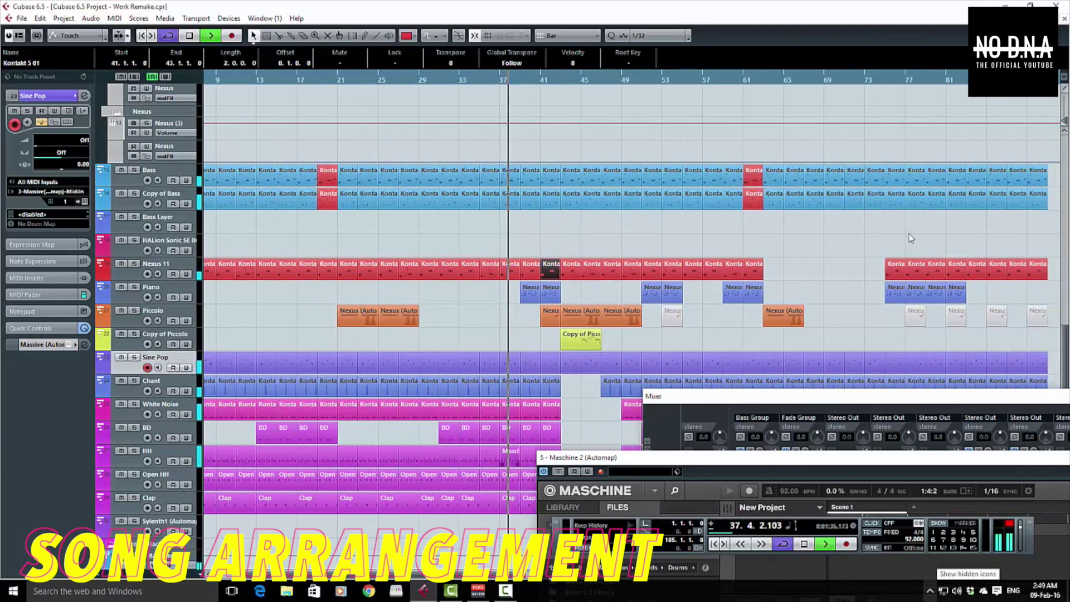
# Move the Maschine 2 window aside, delete the White Noise parts from bar 9 to bar 43 and stop playback.
pyautogui.moveTo(696, 457); pyautogui.dragTo(790, 471)
pyautogui.moveTo(572, 407); pyautogui.dragTo(201, 416)
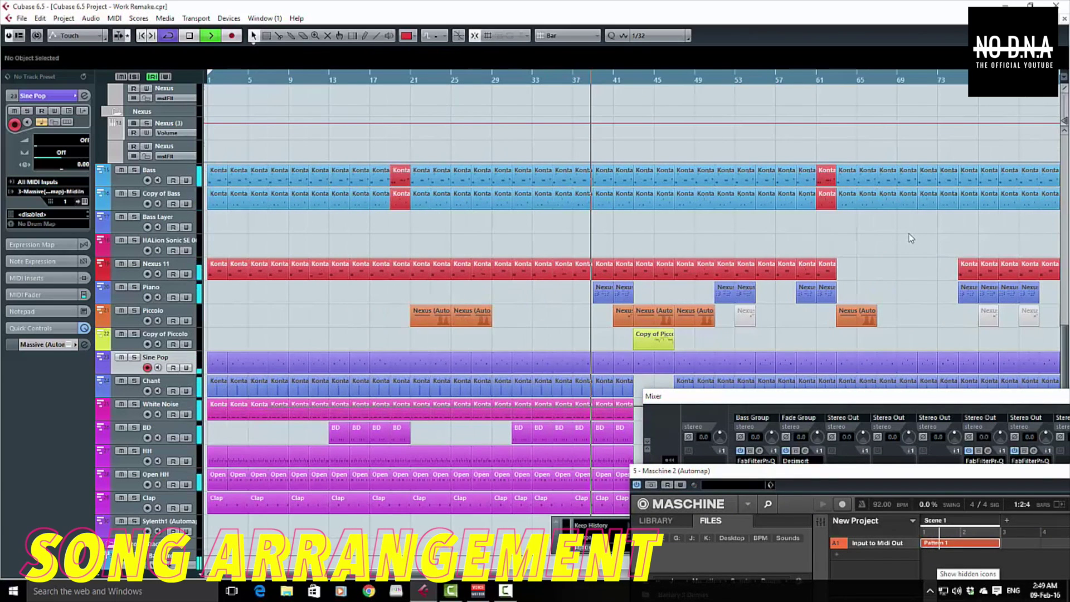
pyautogui.moveTo(302, 408); pyautogui.dragTo(299, 410)
pyautogui.press('Delete')
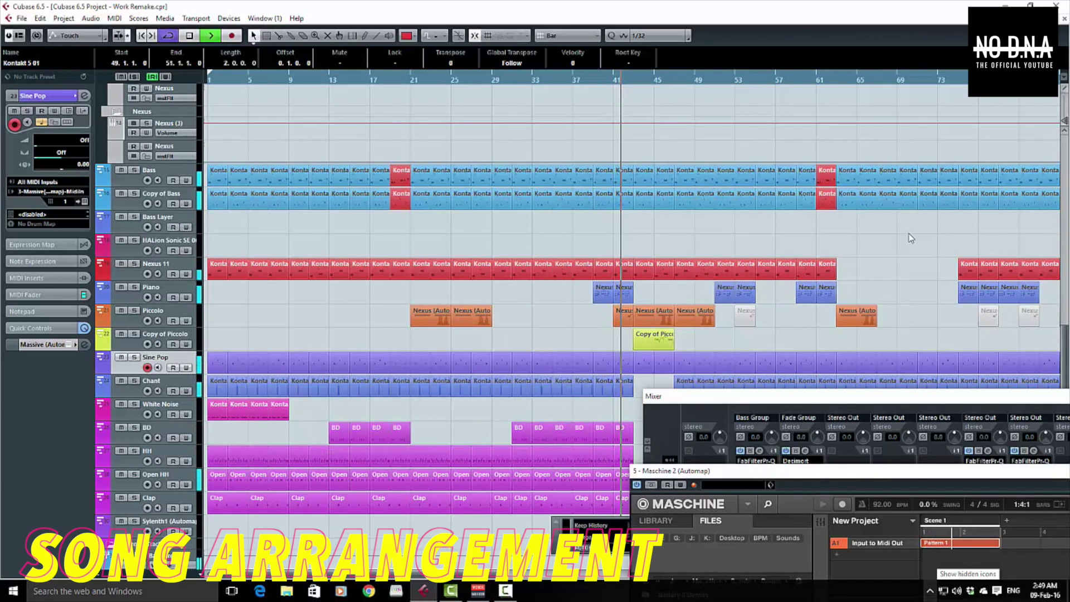
pyautogui.press('F2')
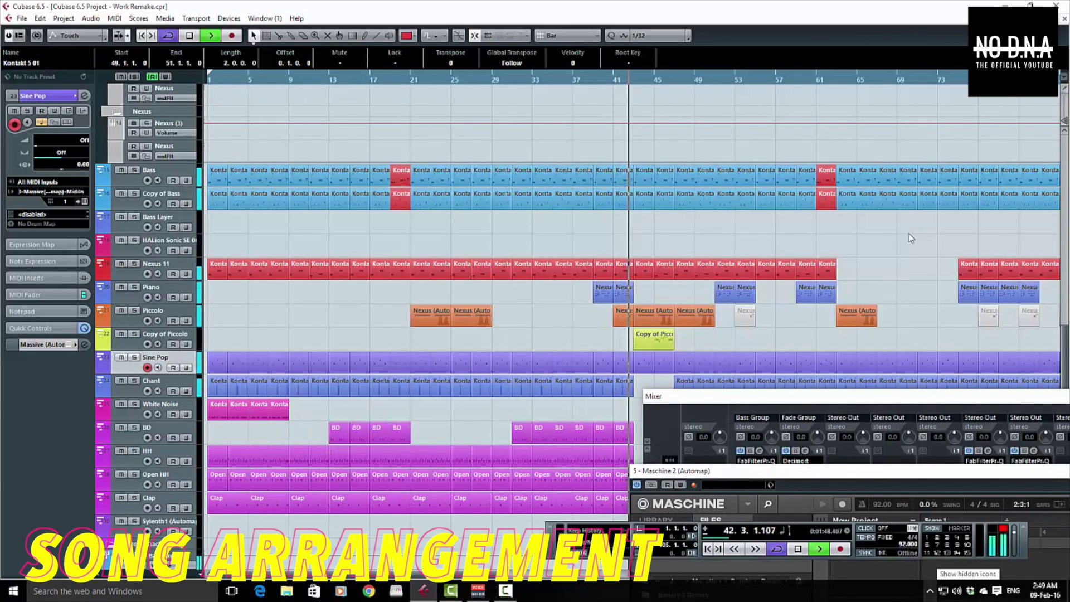
pyautogui.press('space')
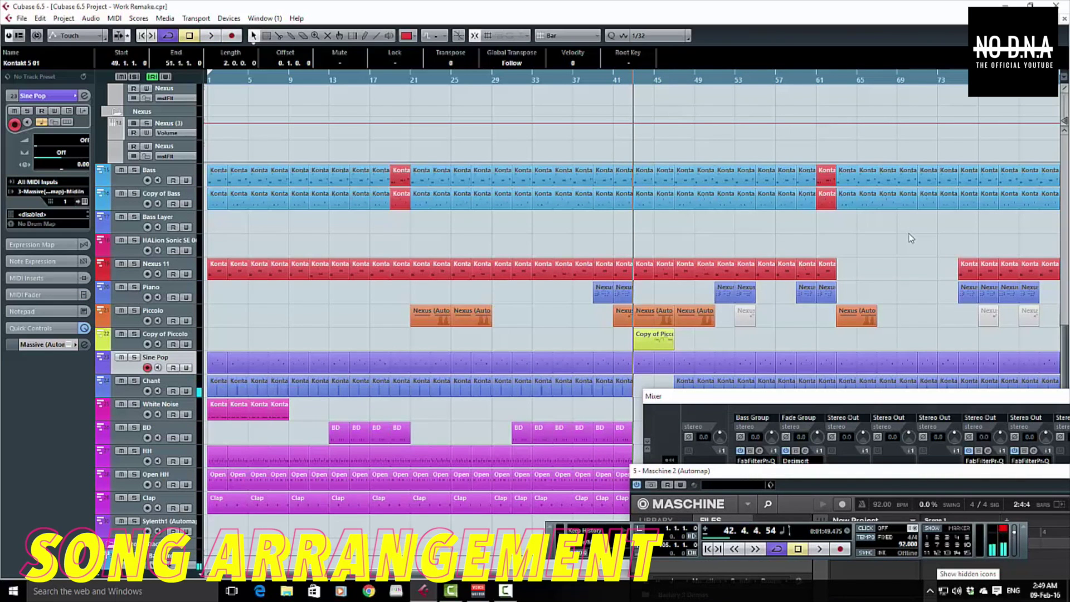